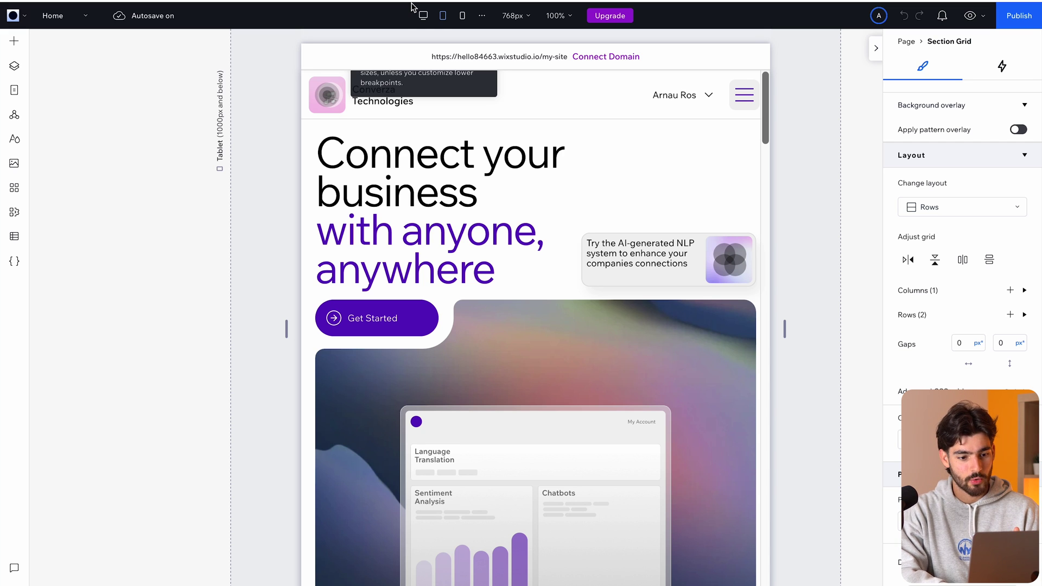
Switch the canvas to Desktop 1280px, collapse the properties panel, and scroll the page
click(423, 16)
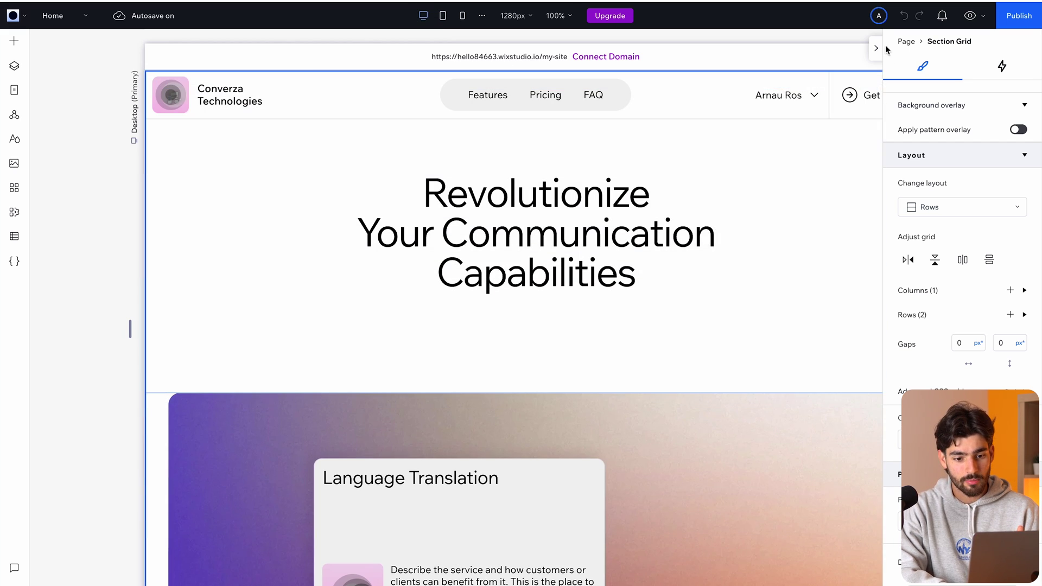
click(876, 49)
drag(942, 326, 1033, 326)
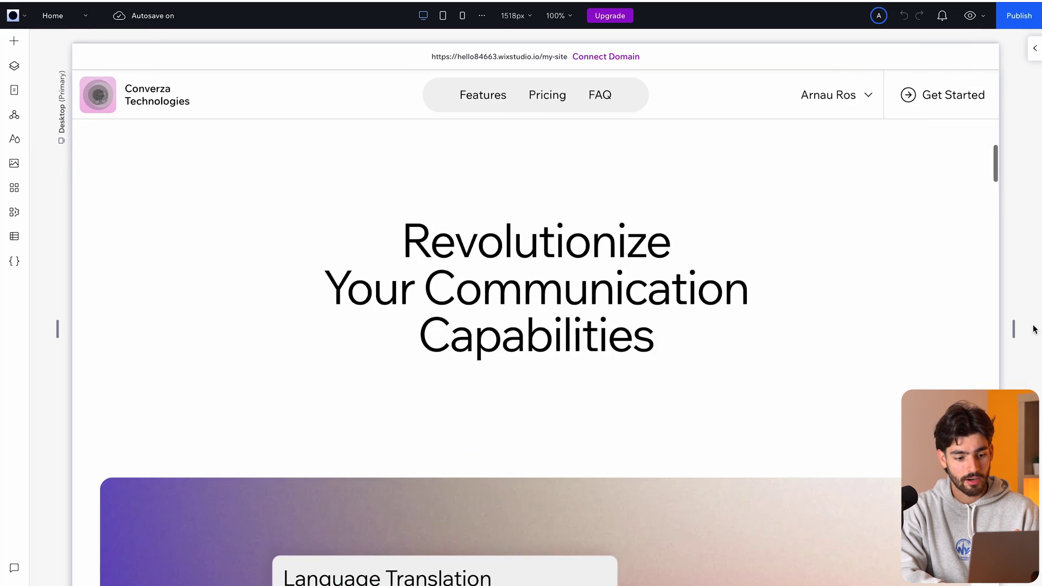
scroll(750, 302, up, 5)
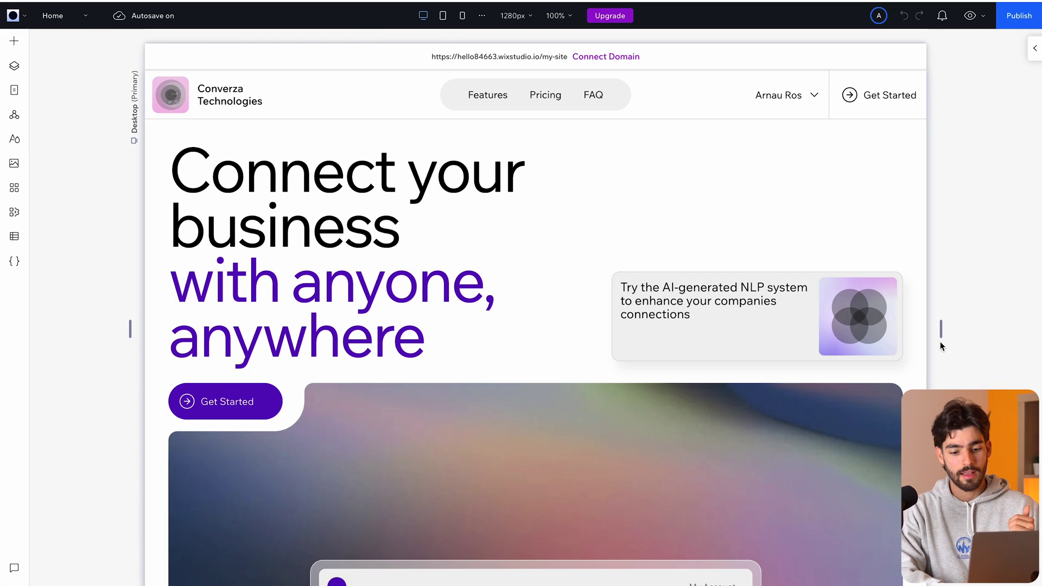
drag(943, 333, 999, 331)
scroll(1001, 284, down, 10)
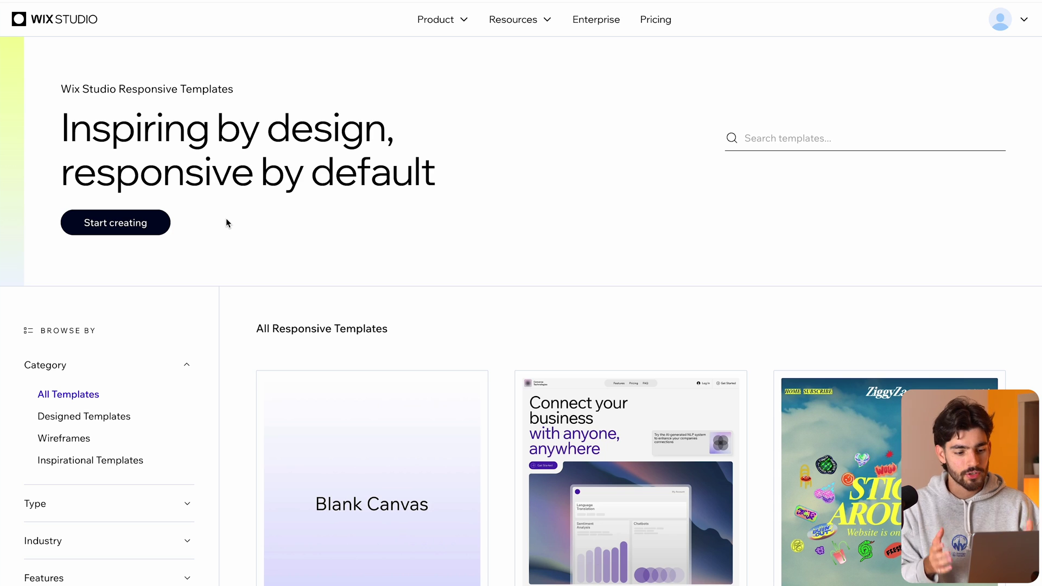
Scroll the Responsive Templates gallery down to the Construction Company template
scroll(225, 223, down, 5)
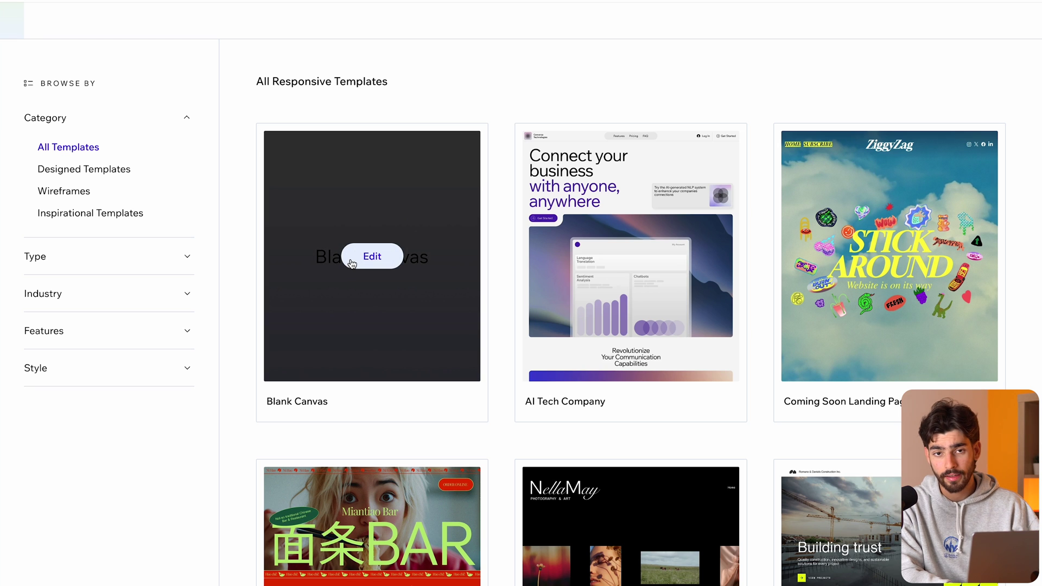
scroll(643, 305, down, 8)
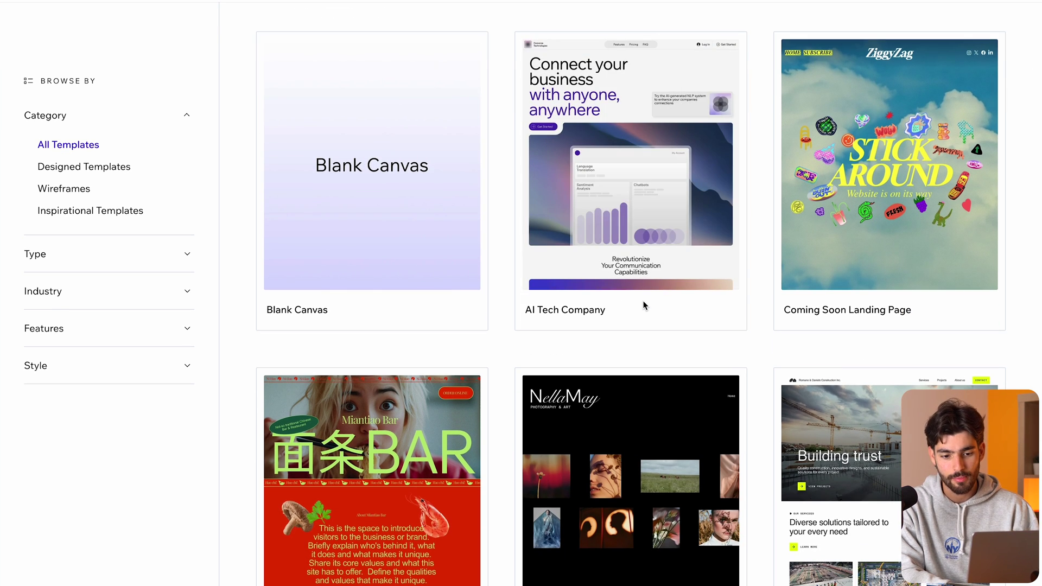
scroll(644, 305, down, 3)
scroll(644, 305, up, 9)
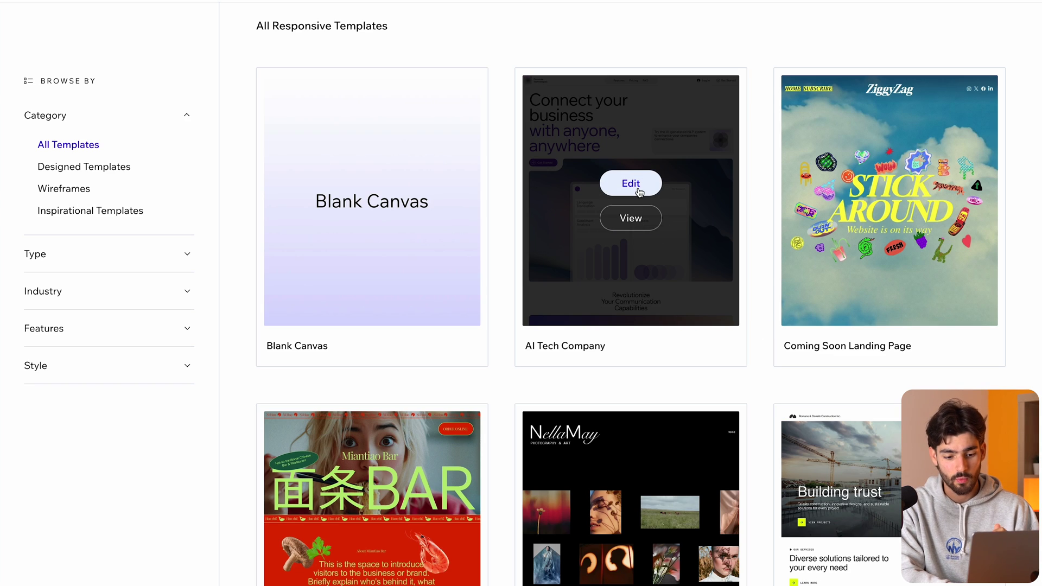
scroll(640, 192, down, 3)
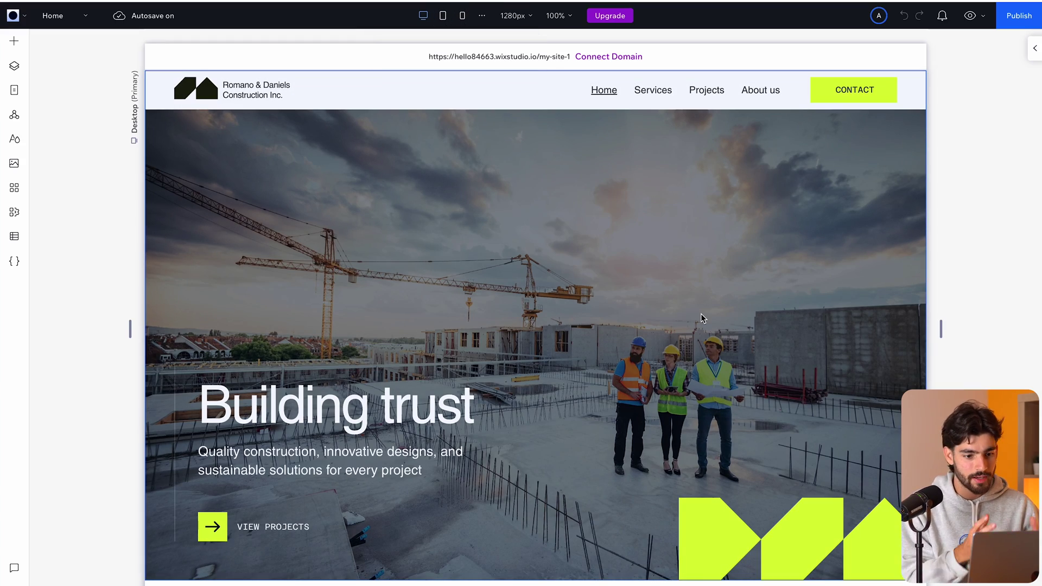
Select the Building trust hero section on the canvas
click(671, 270)
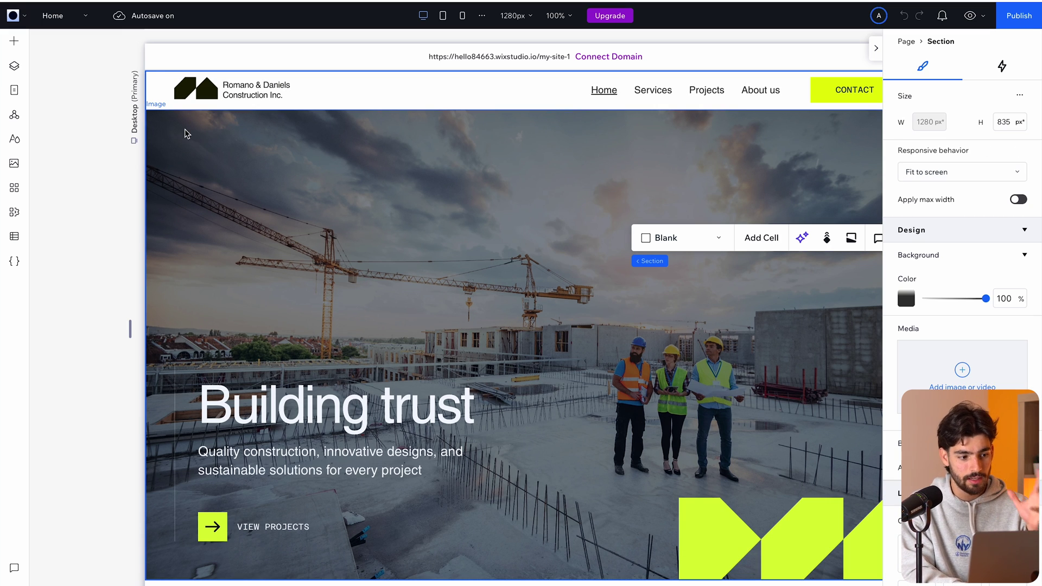
In Layers, expand WELCOME, select its Line, Vector Art and Stack, then expand the Stack
click(14, 67)
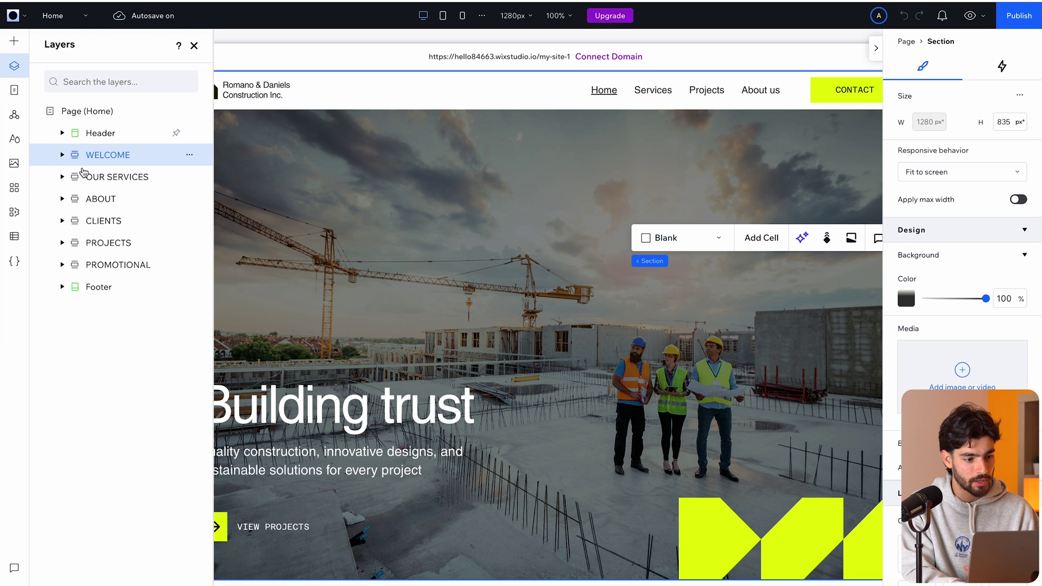
click(62, 156)
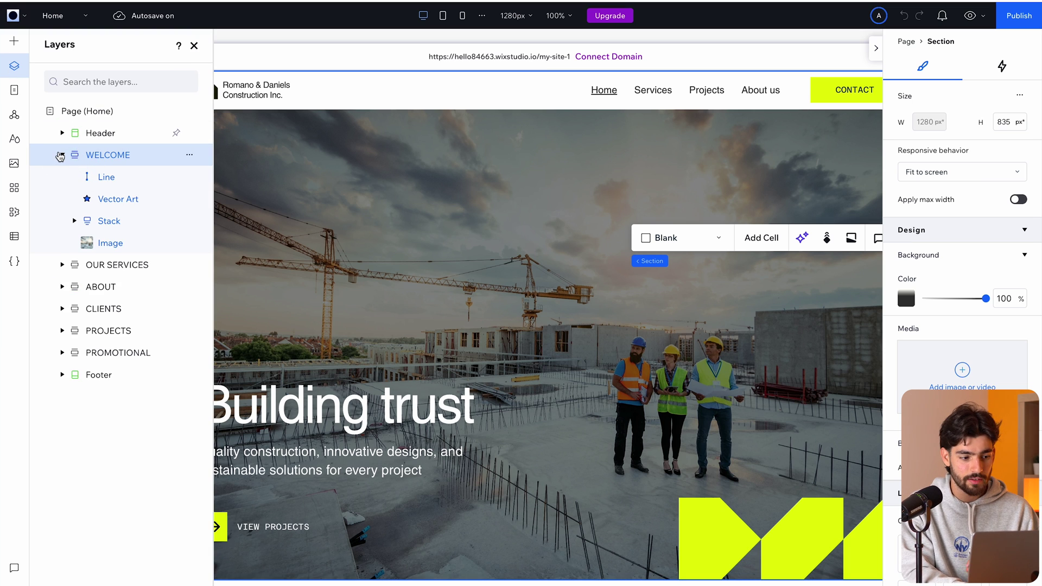
click(105, 177)
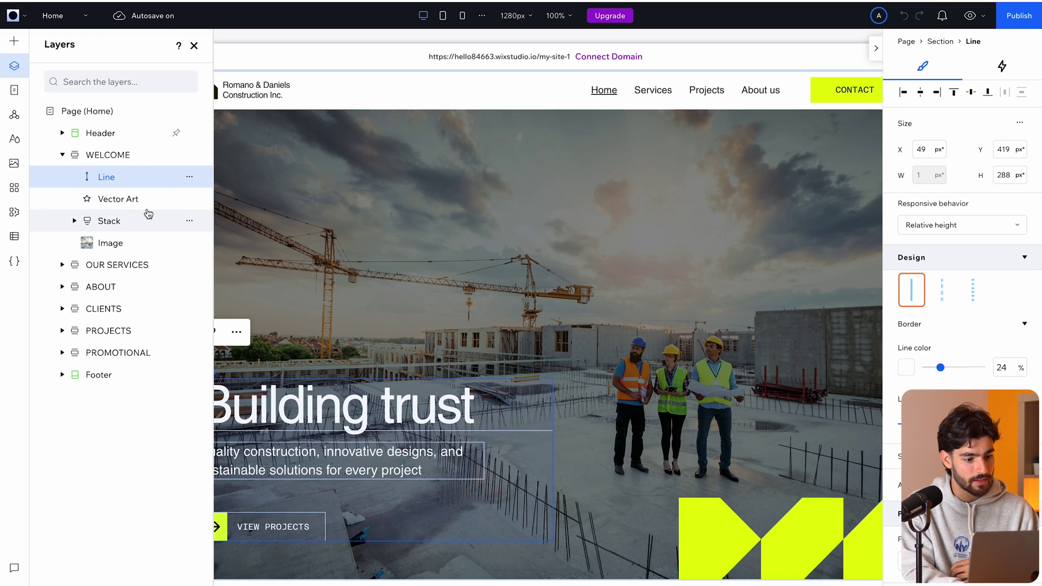
click(130, 199)
click(126, 231)
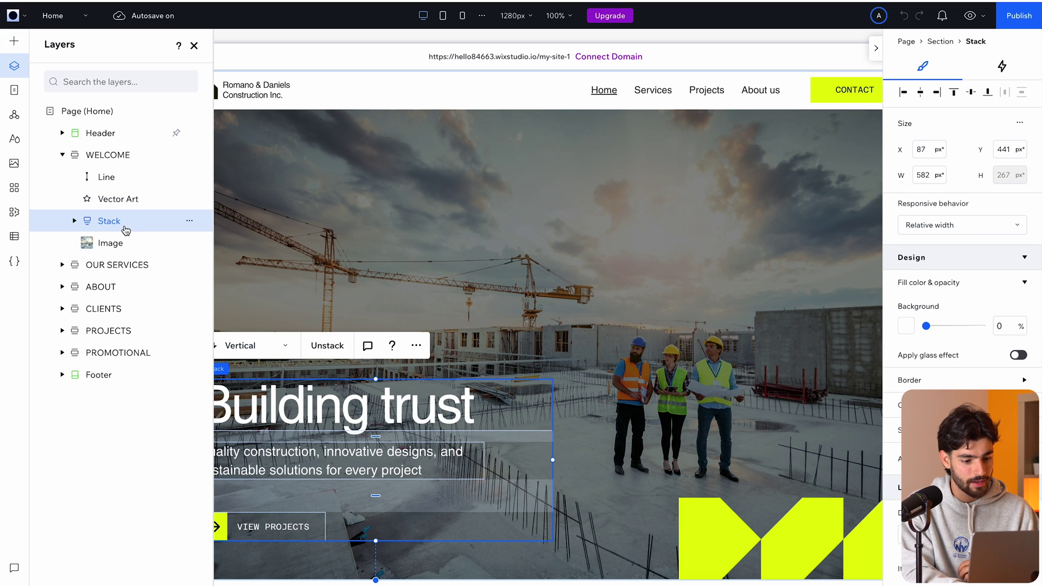
scroll(783, 337, down, 3)
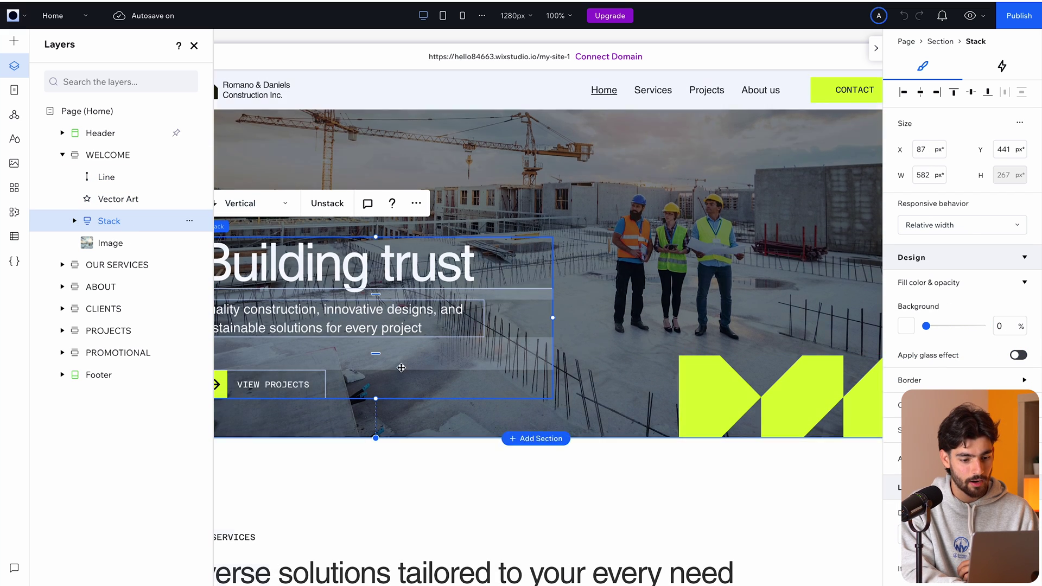
scroll(735, 246, up, 3)
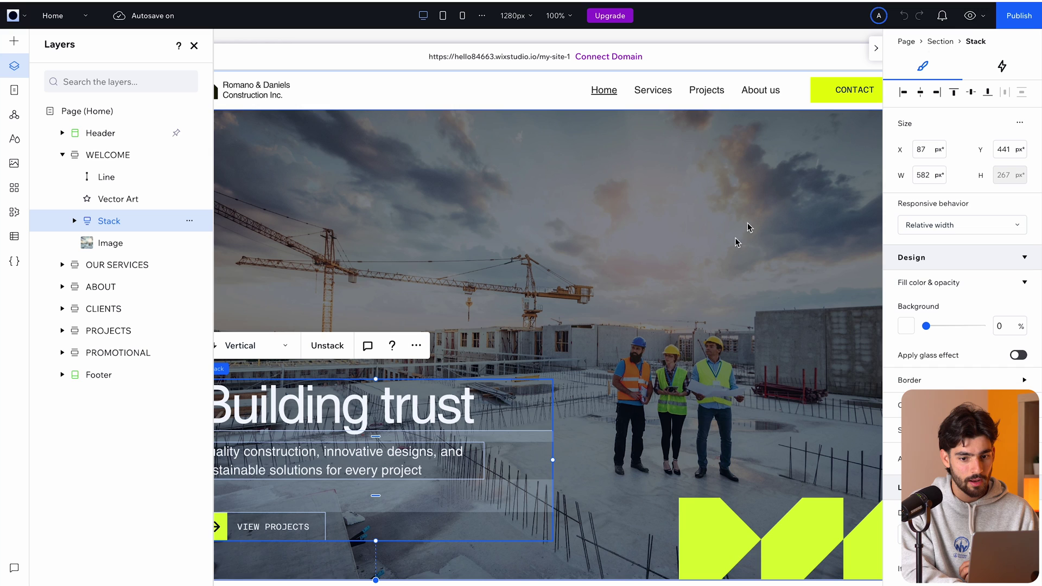
click(74, 228)
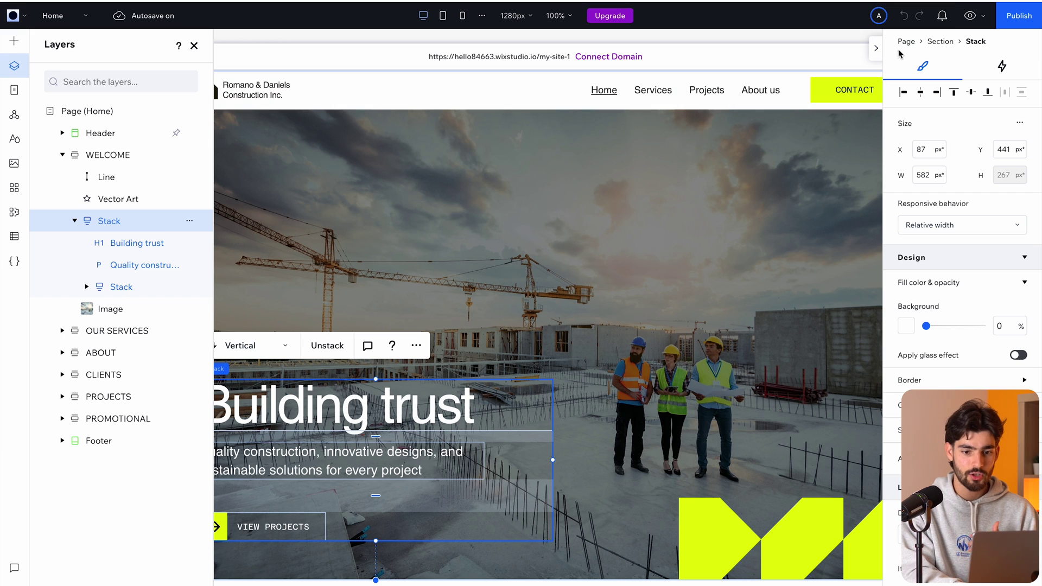
Preview the site at a wider screen, highlight the Building trust headline, then return to editing
click(967, 17)
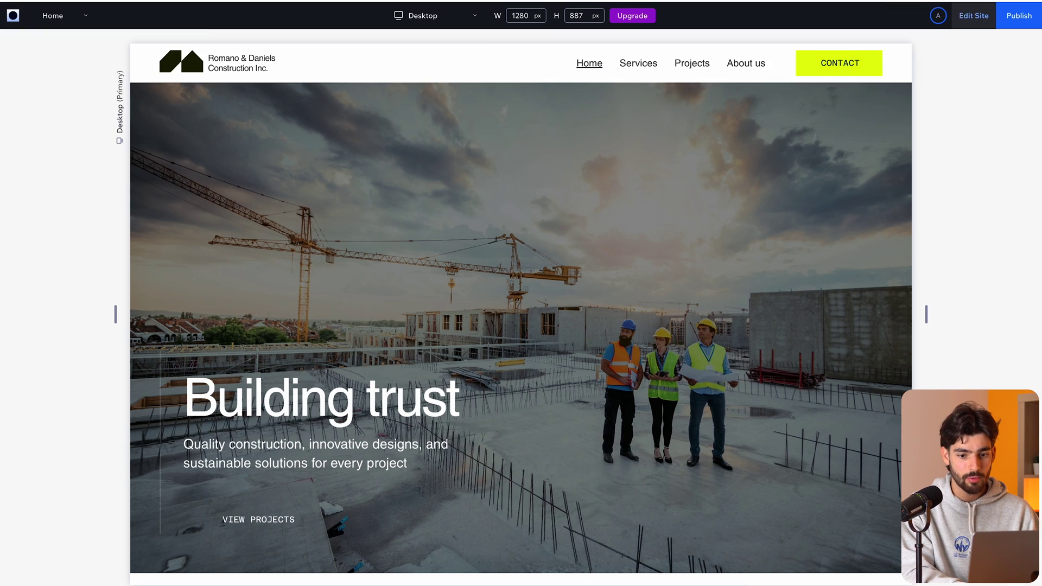
drag(927, 312, 1035, 318)
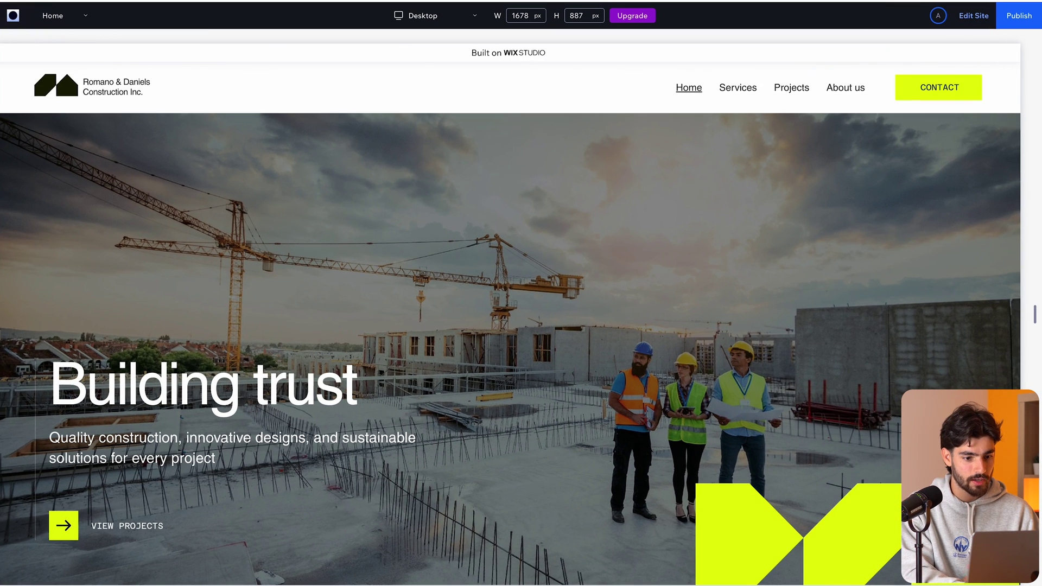
scroll(347, 304, down, 3)
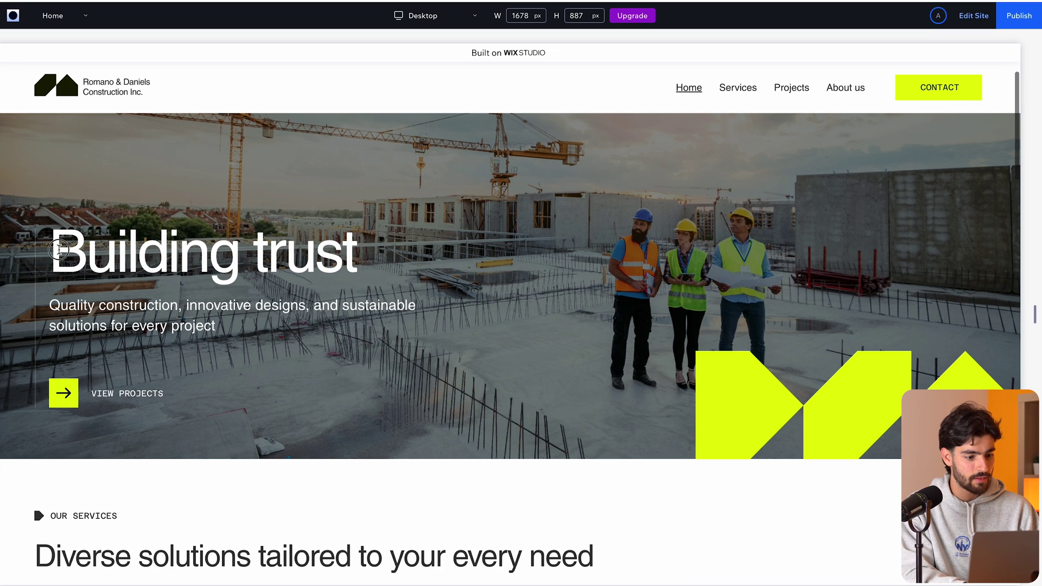
drag(59, 250, 293, 310)
click(306, 348)
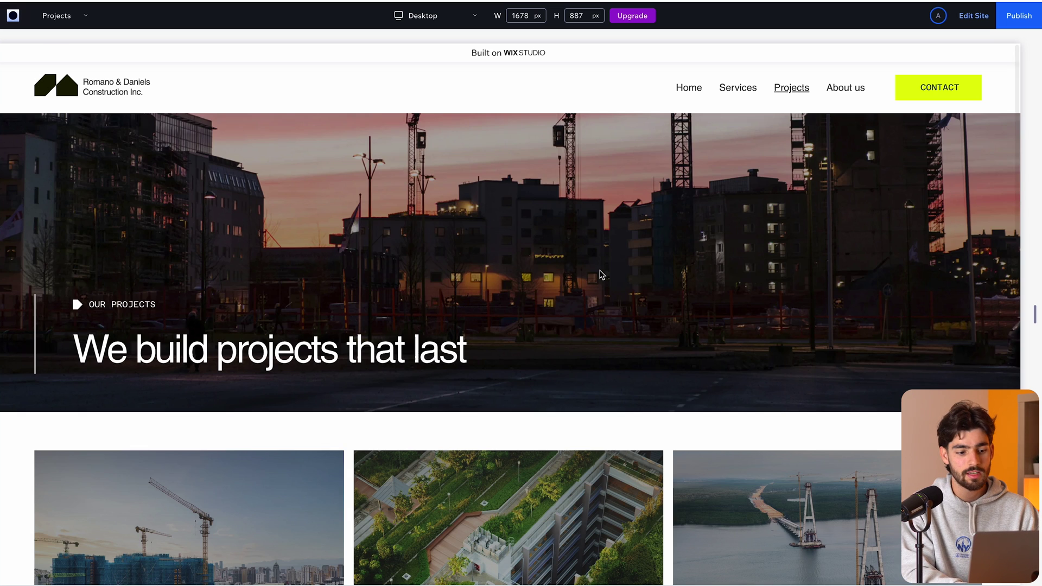
scroll(602, 274, down, 3)
click(974, 15)
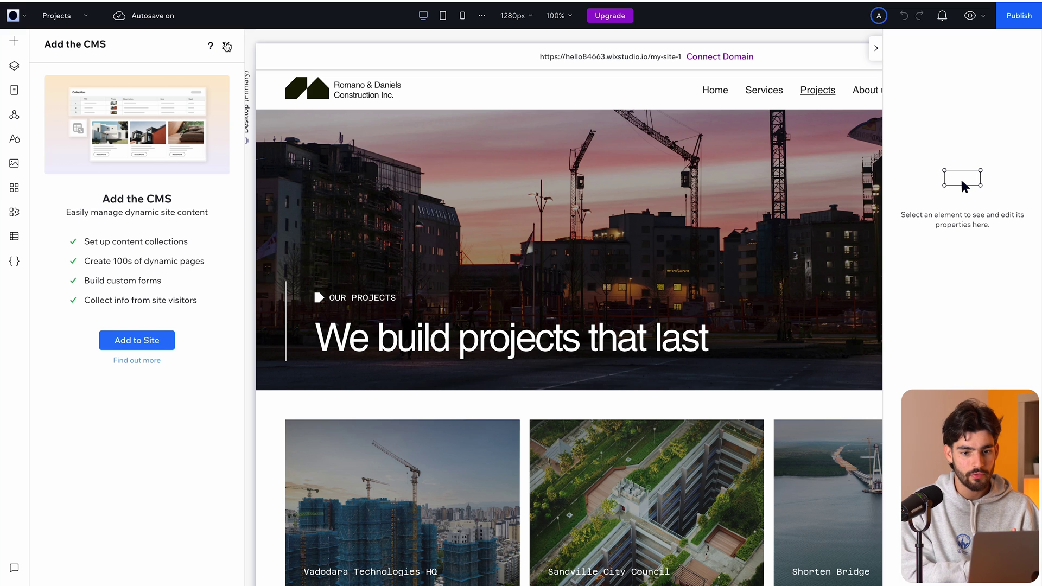
Dismiss the Add the CMS offer, select the Our Projects hero, and browse saved assets
click(227, 47)
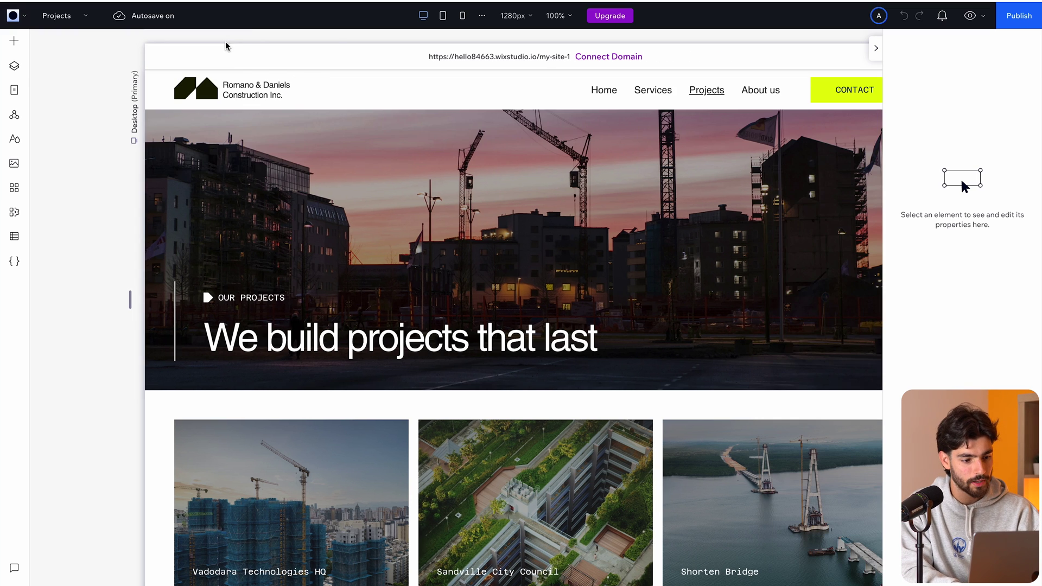
scroll(215, 257, down, 2)
click(215, 257)
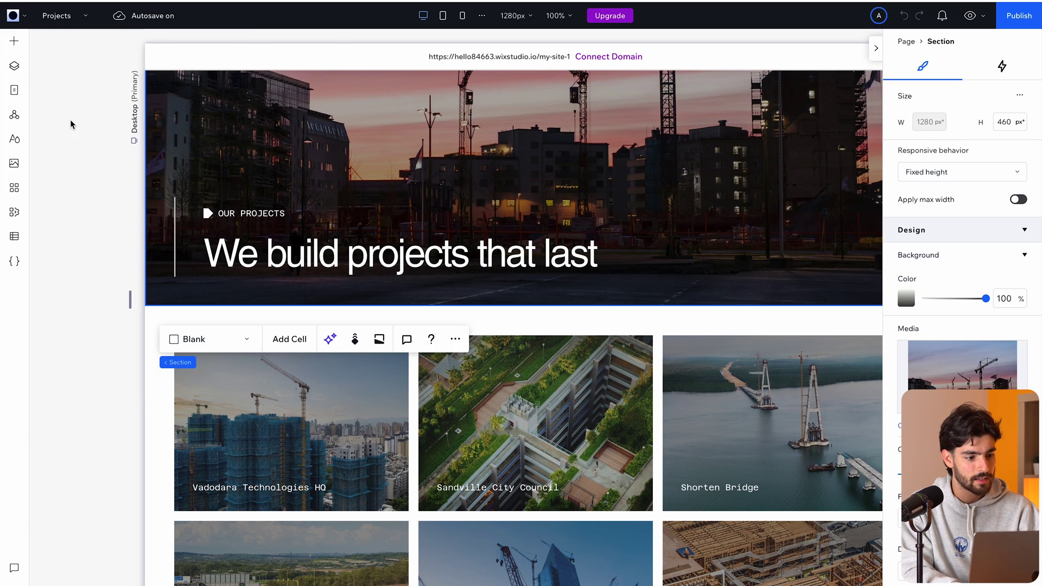
click(14, 47)
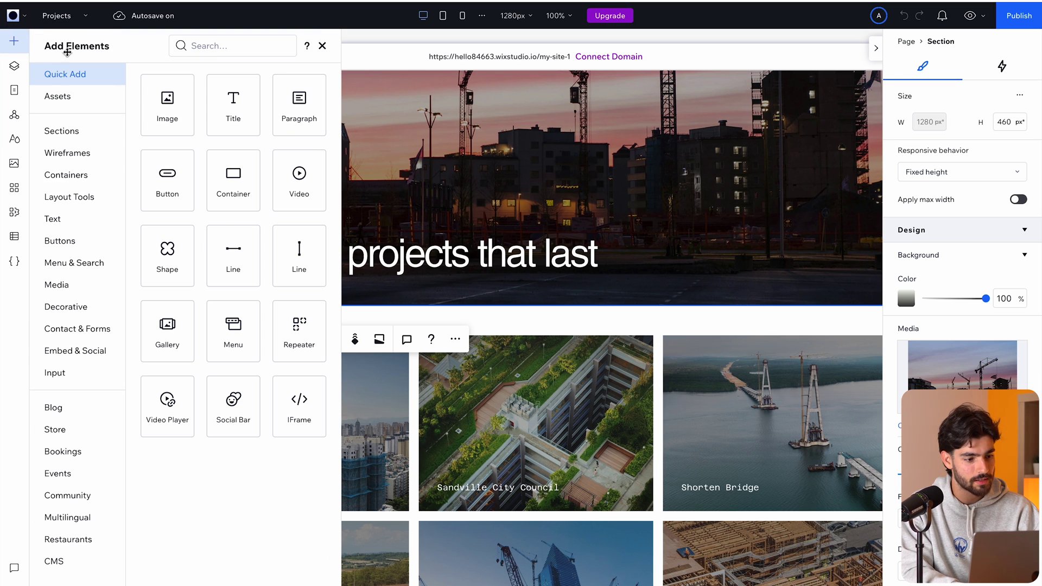
click(81, 97)
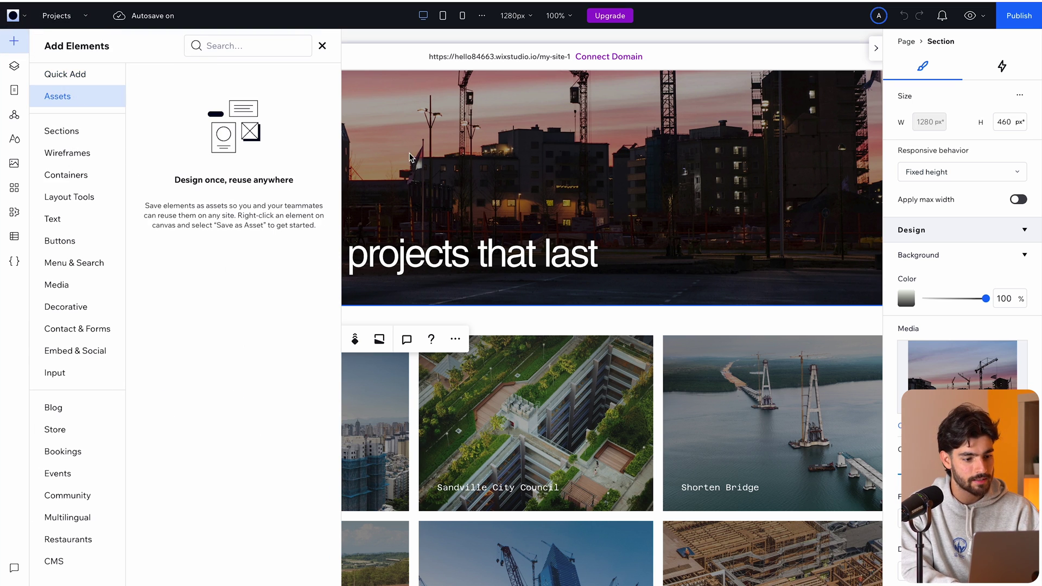
scroll(462, 136, up, 2)
click(472, 92)
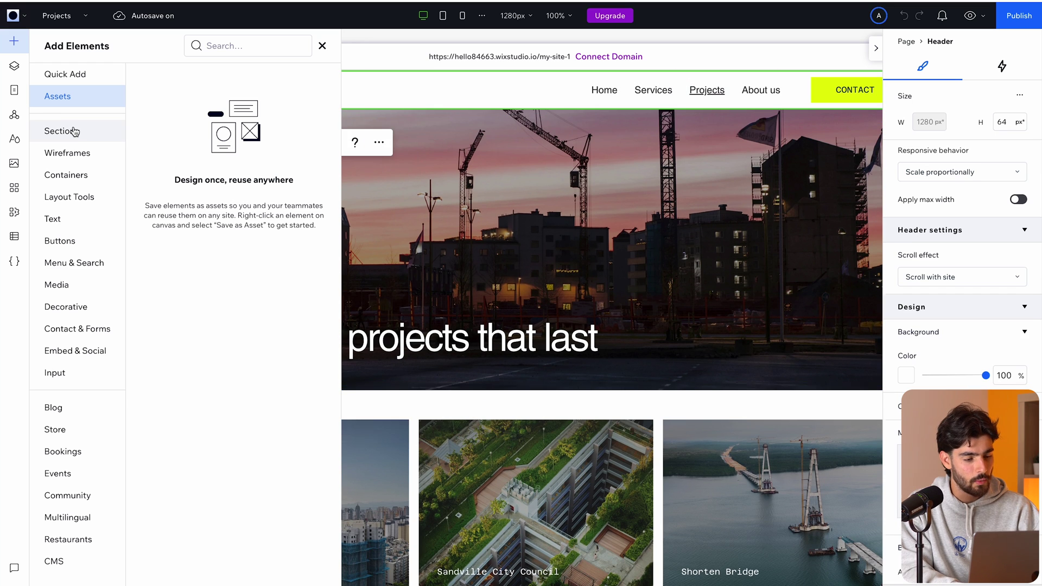
Add the Anna Welcome designed section to the Projects page, then delete it again
click(75, 132)
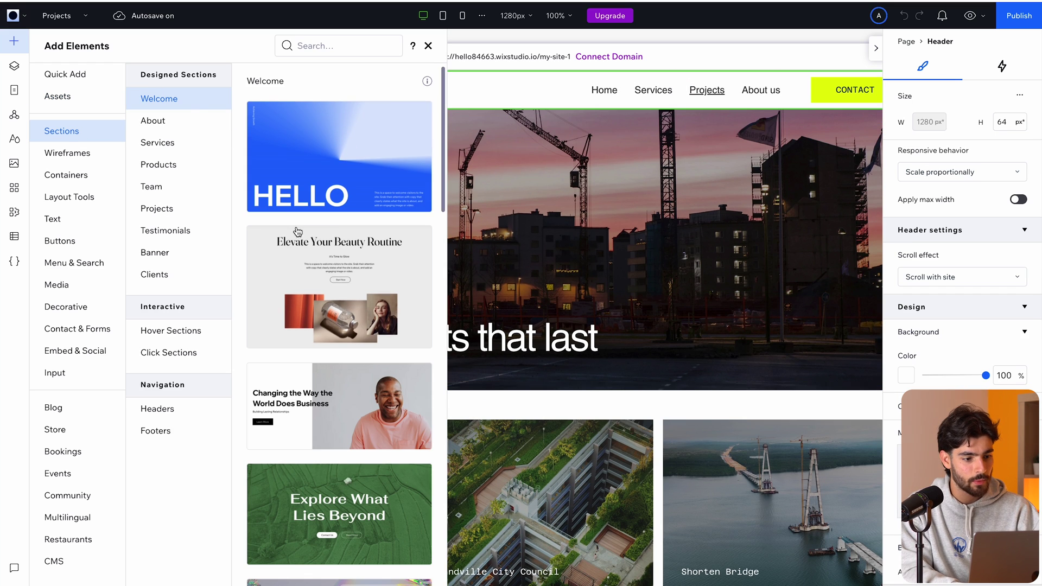
click(174, 124)
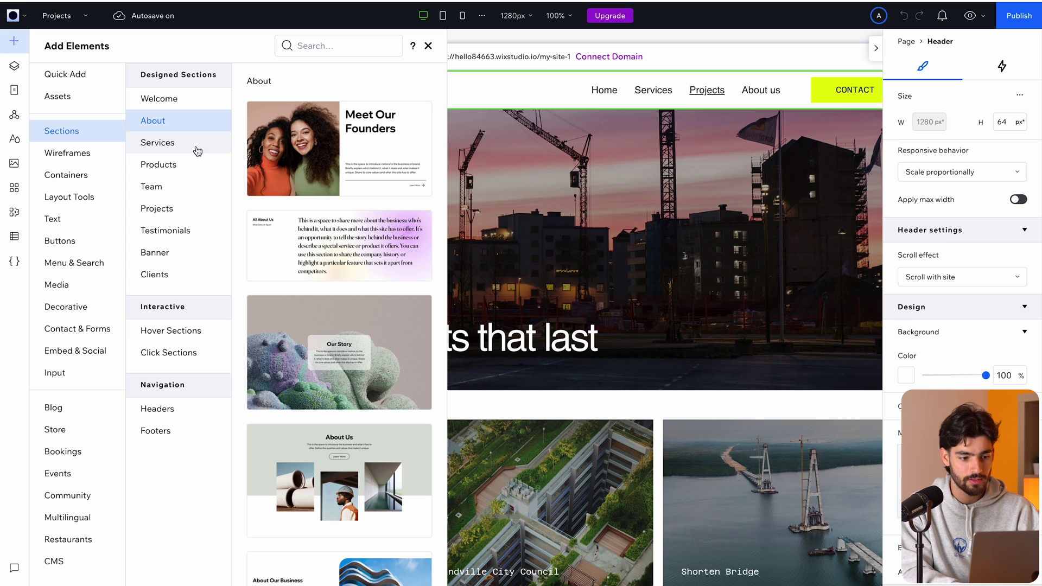
click(178, 108)
scroll(336, 240, down, 15)
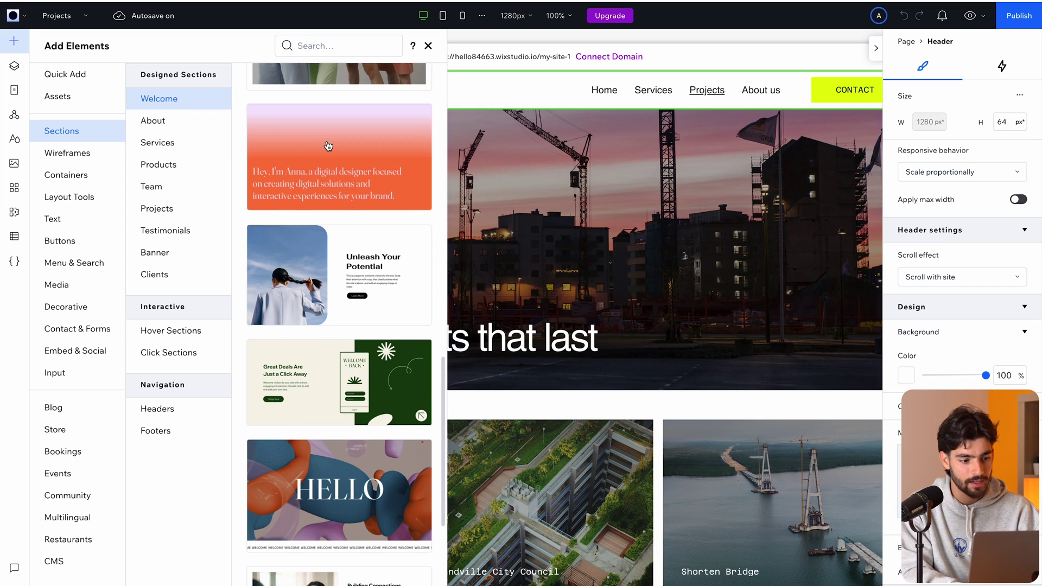
click(313, 151)
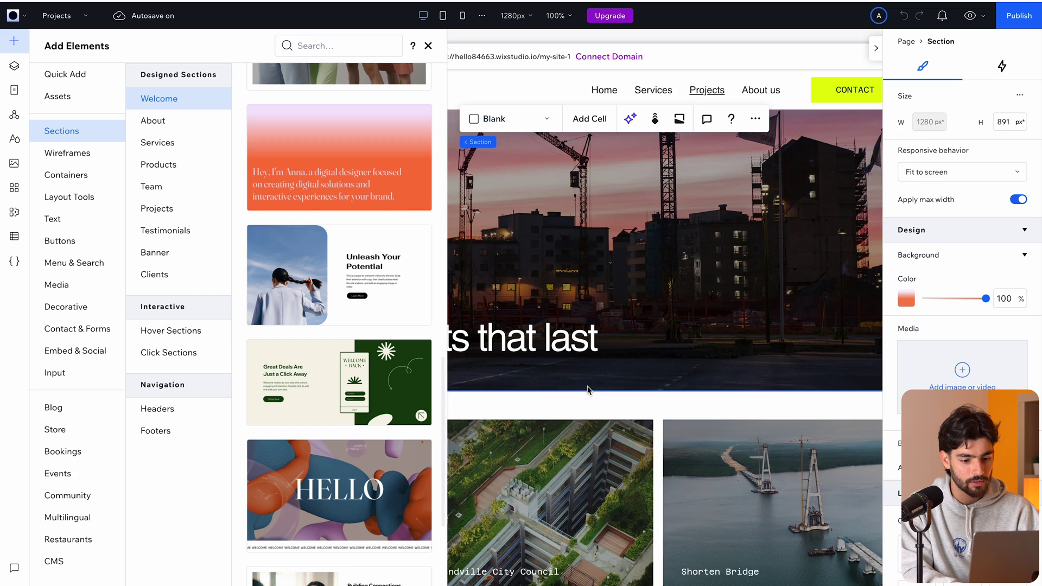
scroll(415, 488, down, 5)
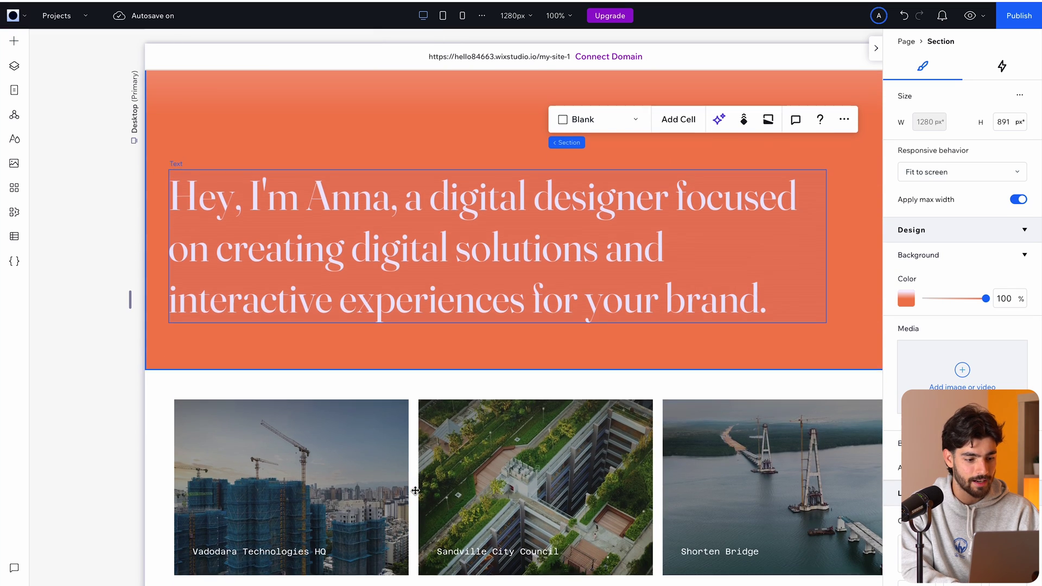
scroll(416, 489, up, 8)
key(Delete)
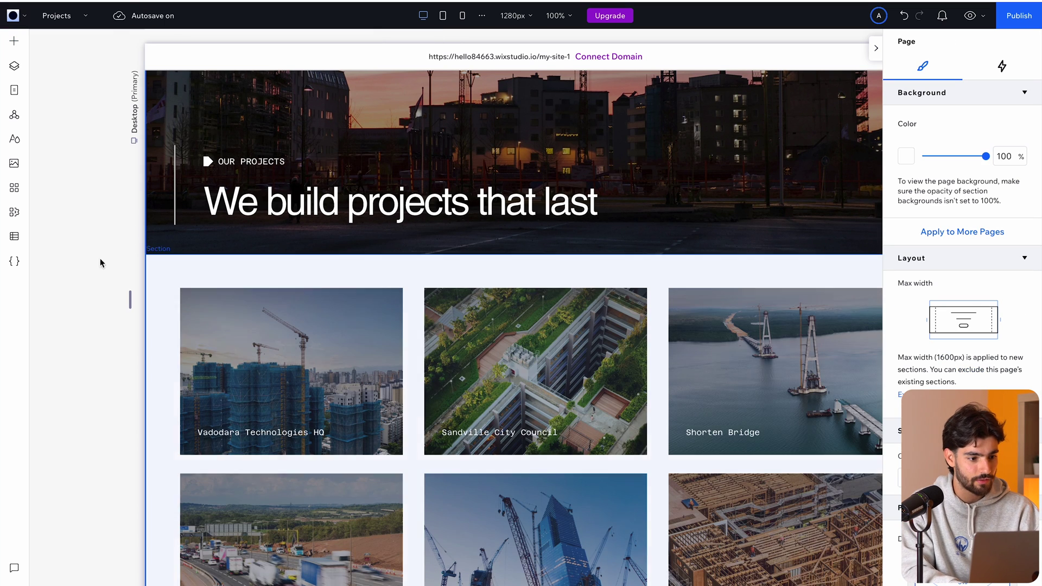
click(15, 42)
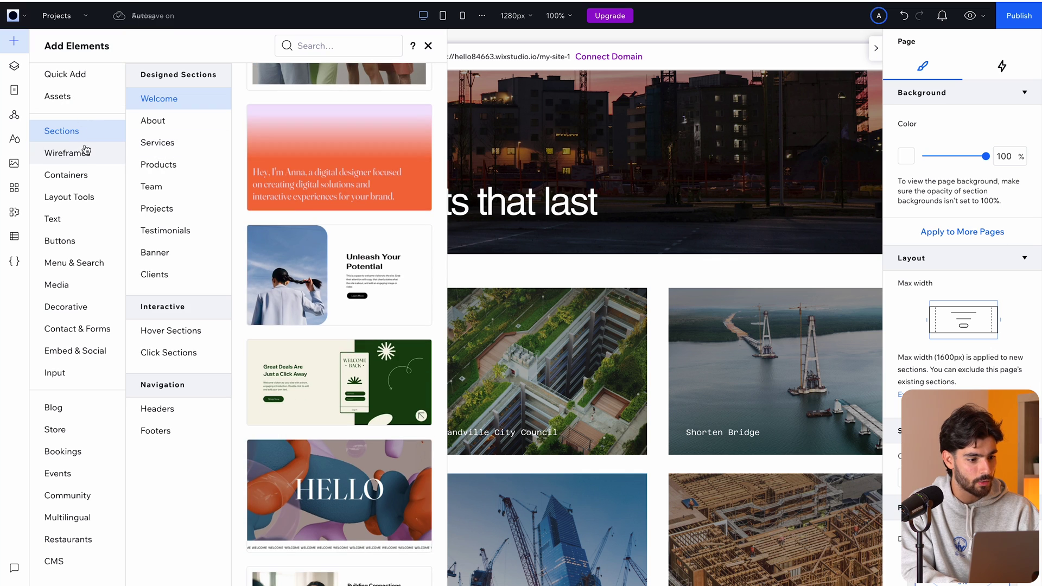
Add the Item Title One slideshow wireframe below the banner and preview it
click(83, 152)
scroll(284, 267, down, 8)
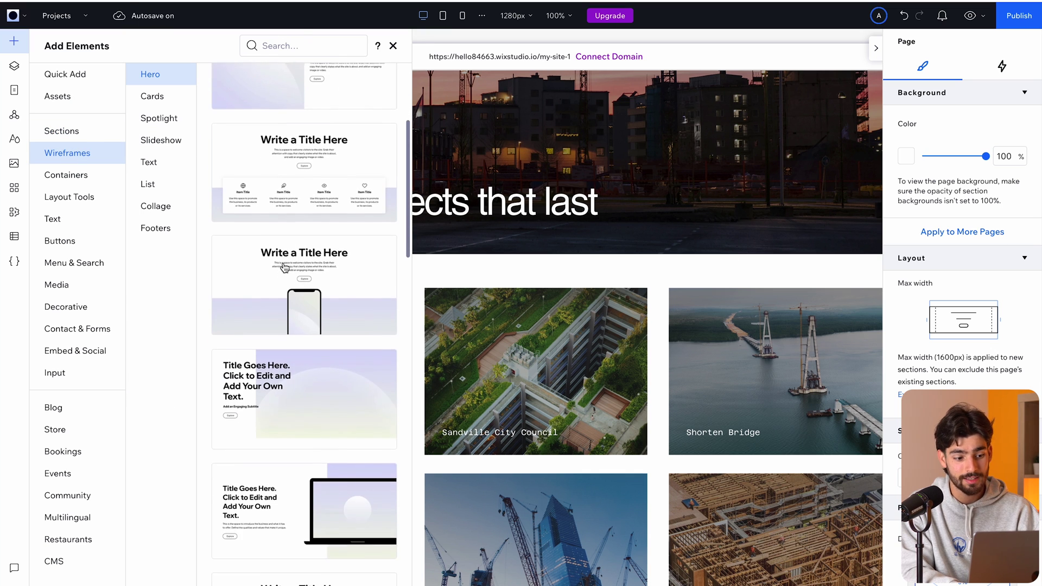
click(168, 97)
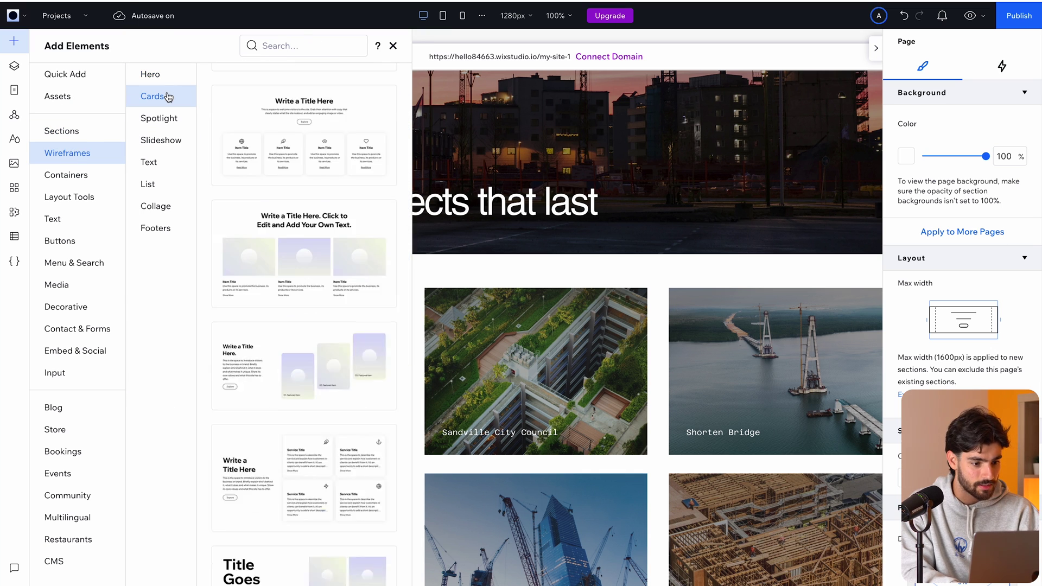
click(165, 120)
click(161, 140)
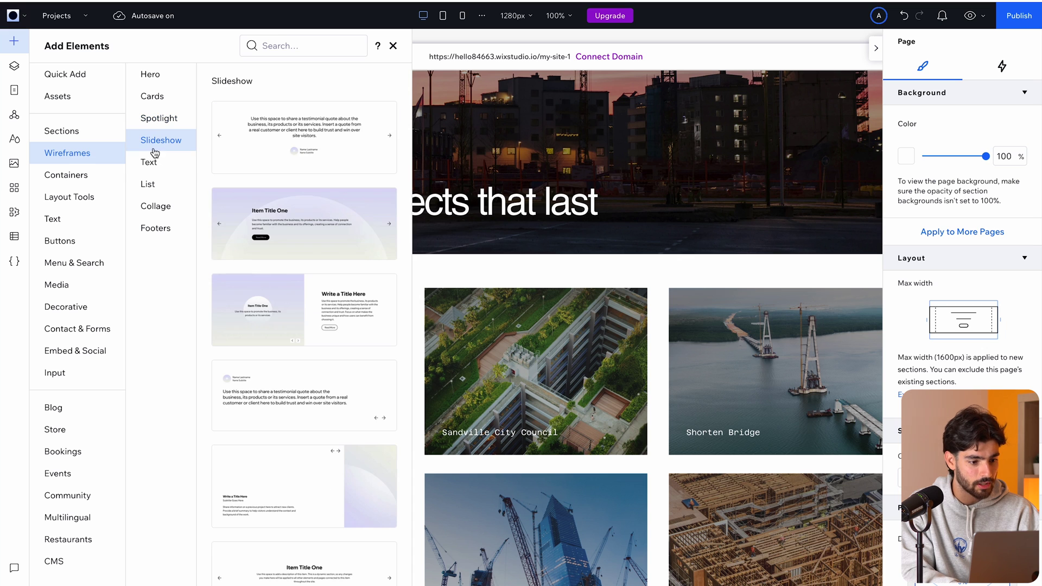
scroll(343, 85, down, 2)
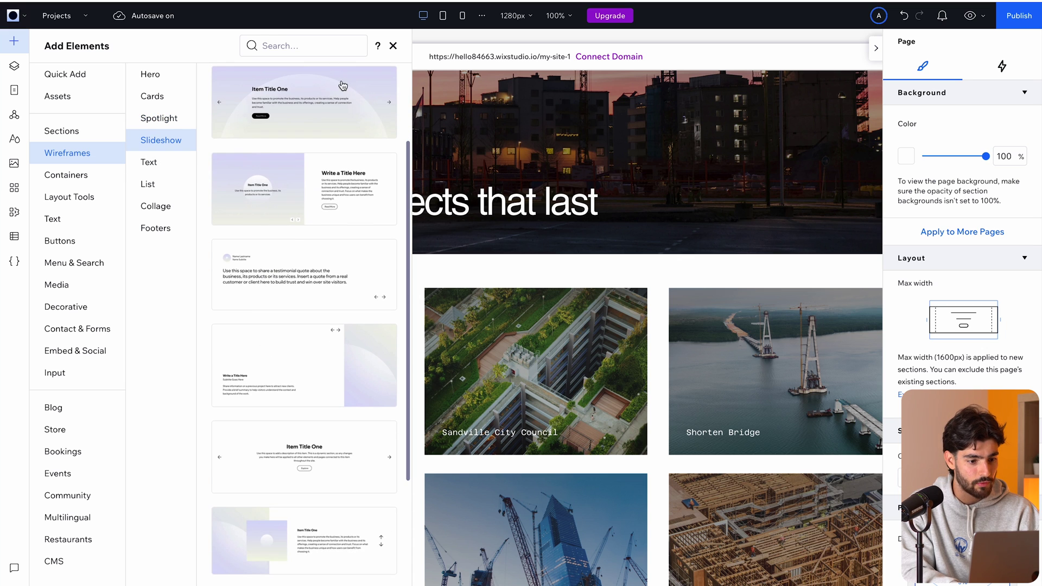
click(318, 134)
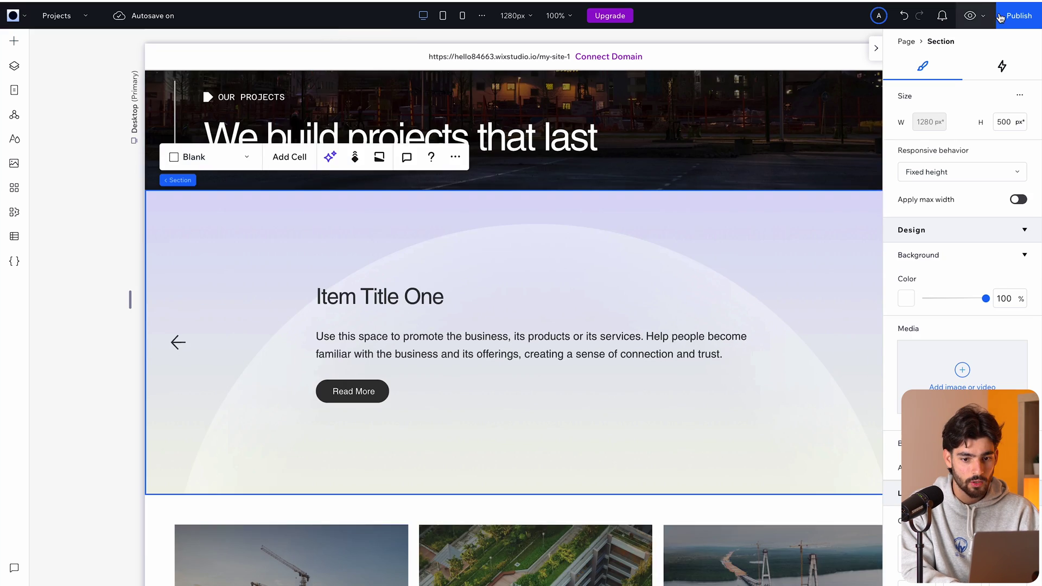
click(970, 15)
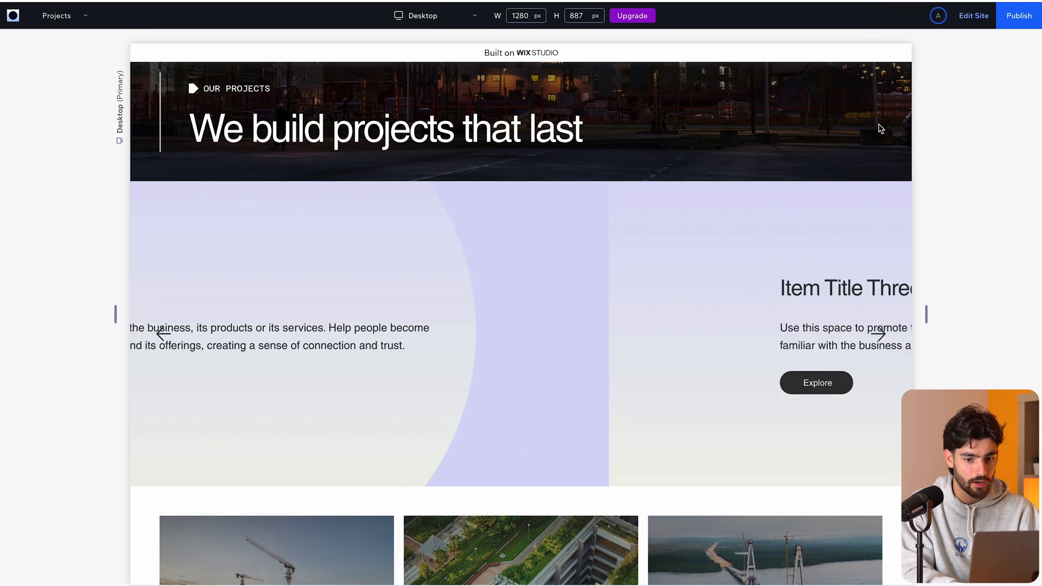
click(961, 17)
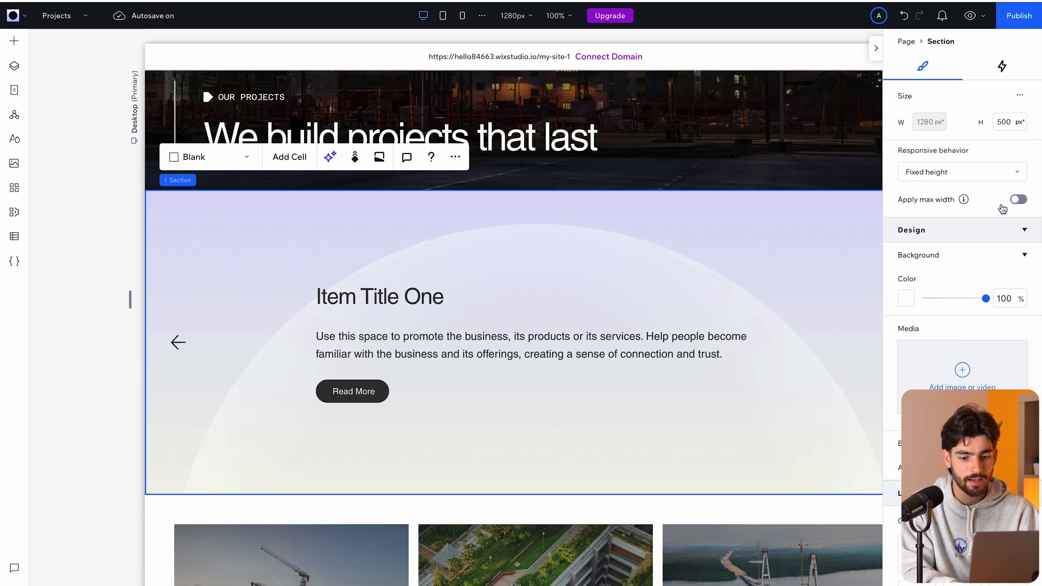
Toggle the section's pattern overlay on and off, and dismiss the CSS grid prompt
scroll(1003, 209, down, 5)
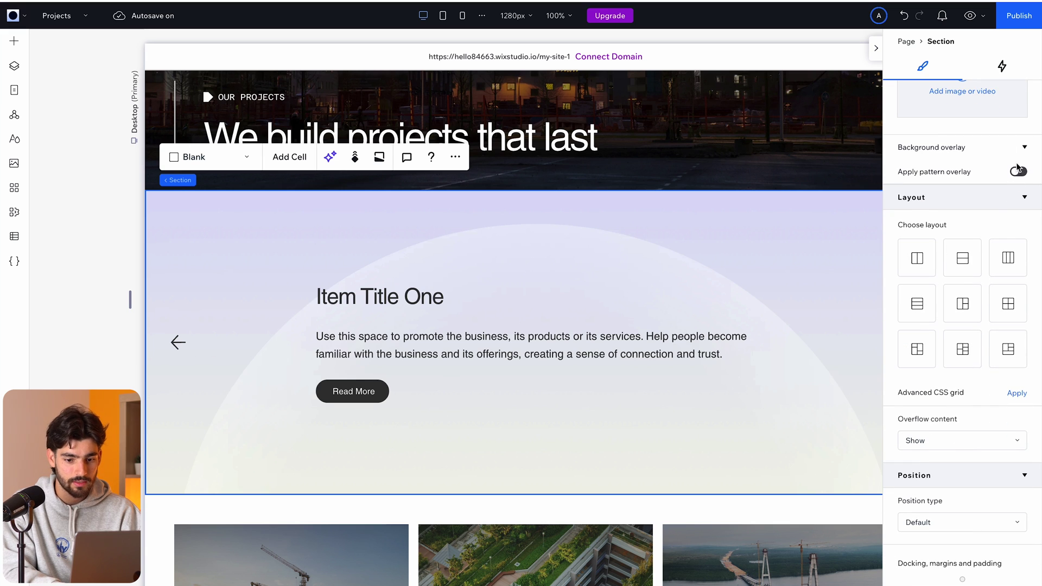
click(1019, 171)
click(1019, 235)
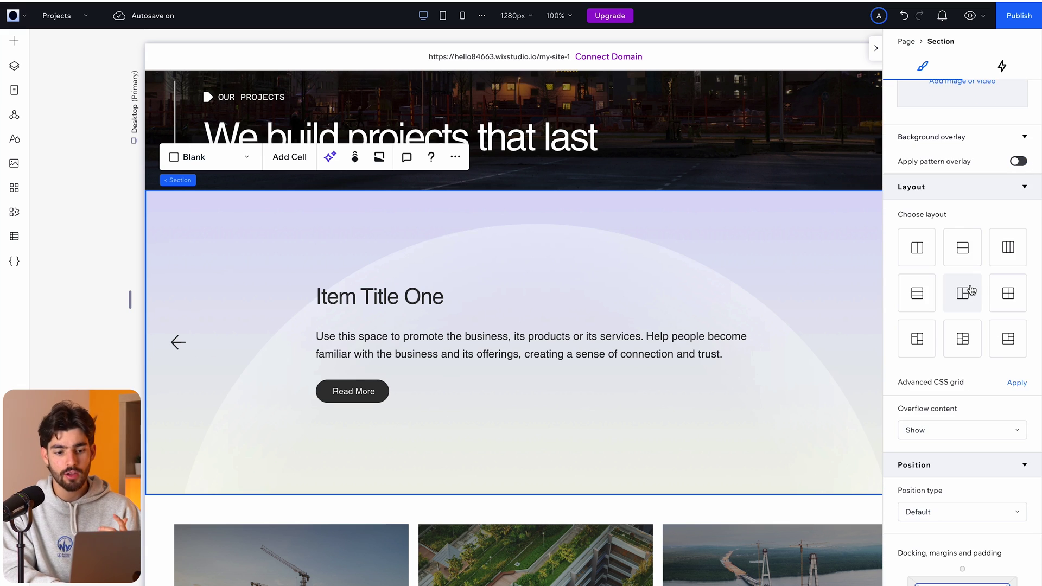
scroll(972, 291, down, 2)
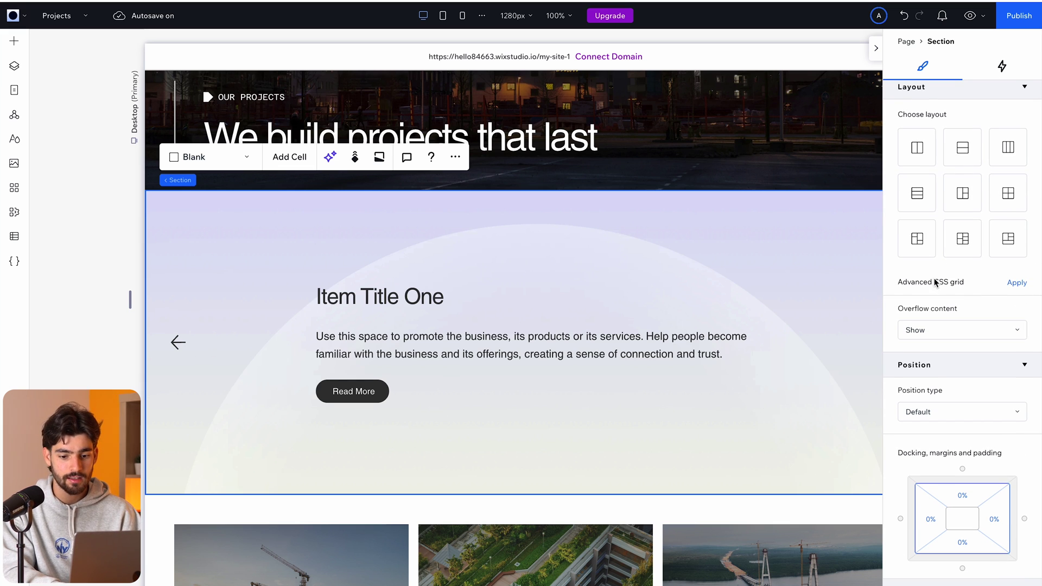
click(1018, 282)
click(662, 236)
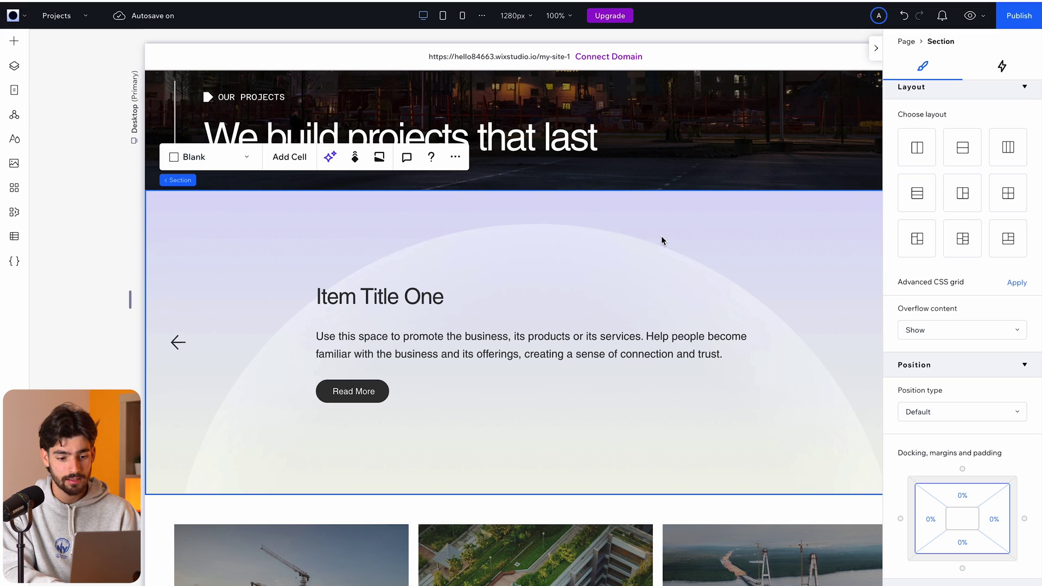
Delete the slideshow repeater and its leftover empty section
click(215, 225)
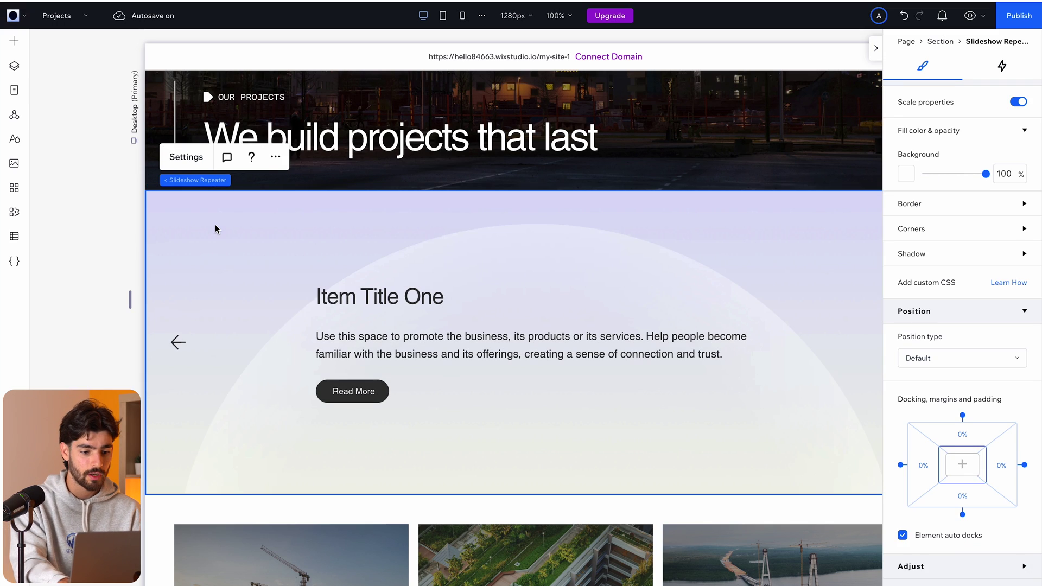
key(Delete)
click(221, 282)
key(Delete)
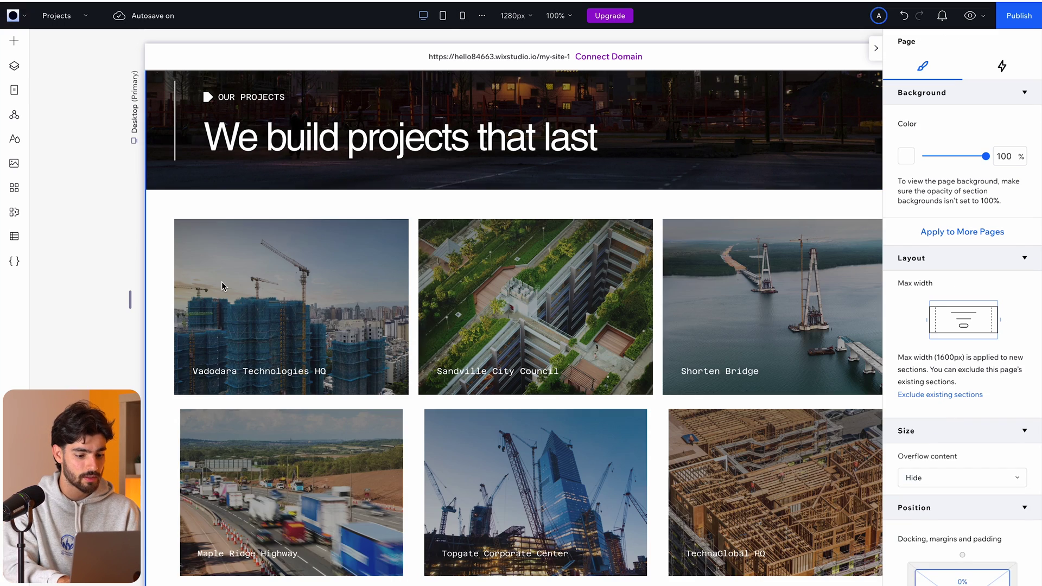
click(14, 41)
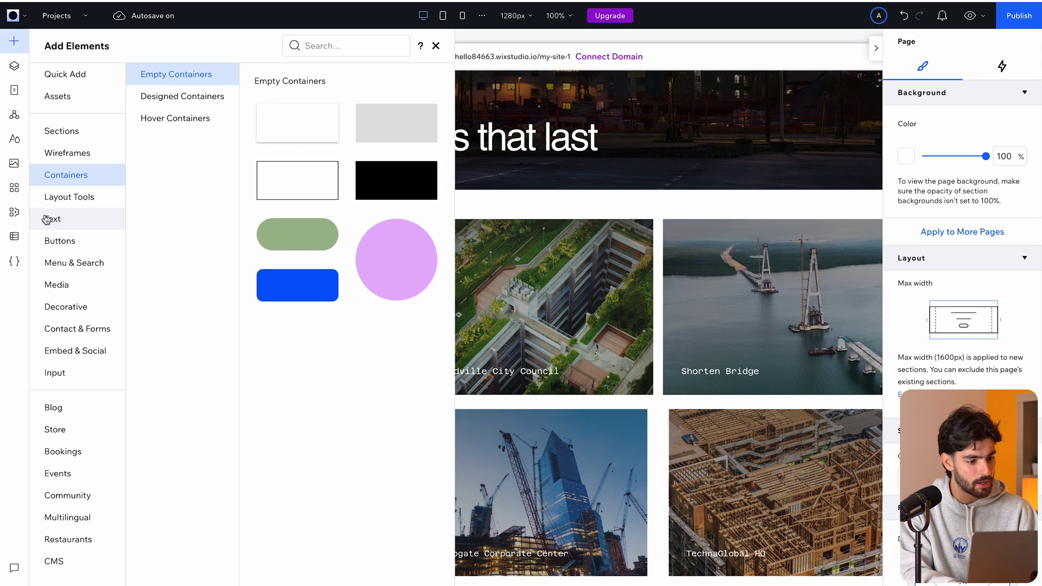
Browse Layout Tools, Text, Buttons, Media, Decorative and Embed & Social elements, ending at the Blog offer
click(61, 197)
click(72, 221)
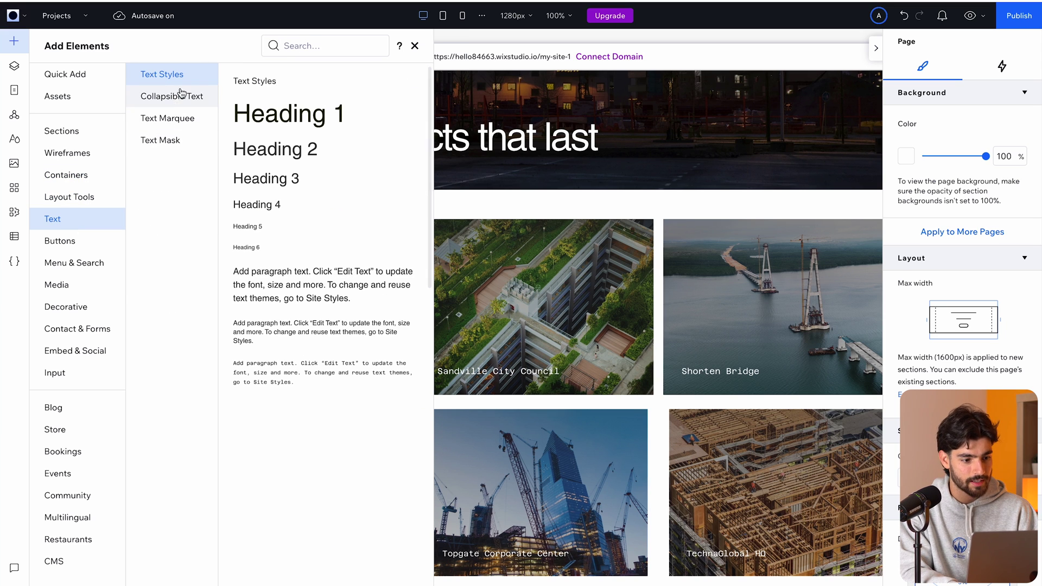
click(172, 102)
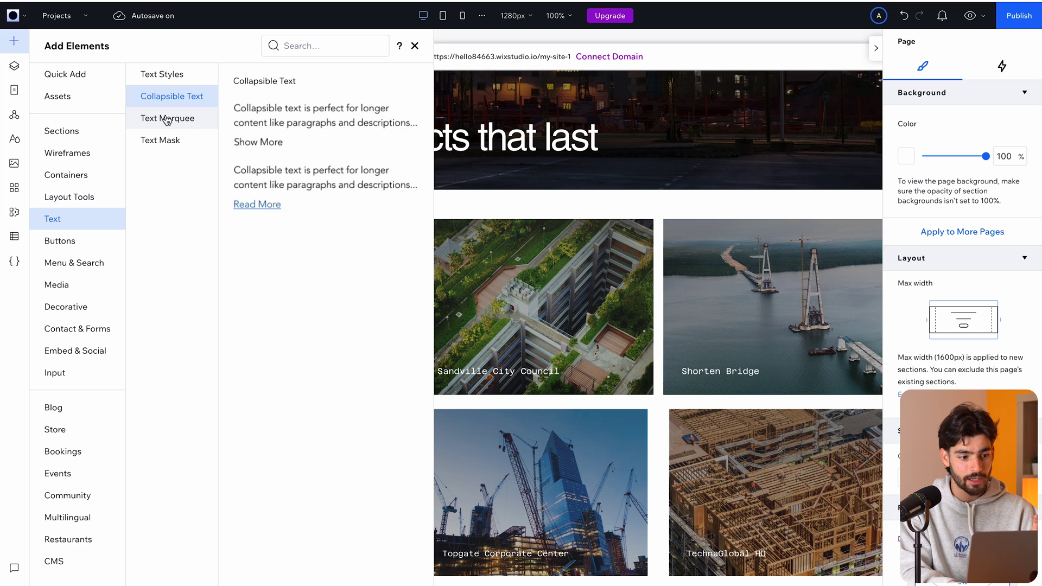
click(166, 121)
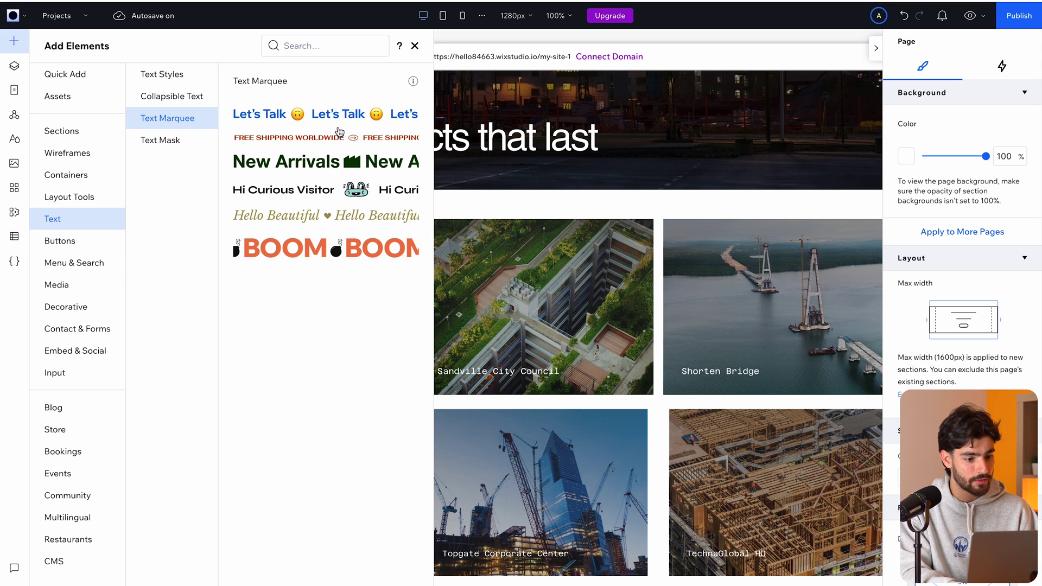
click(81, 241)
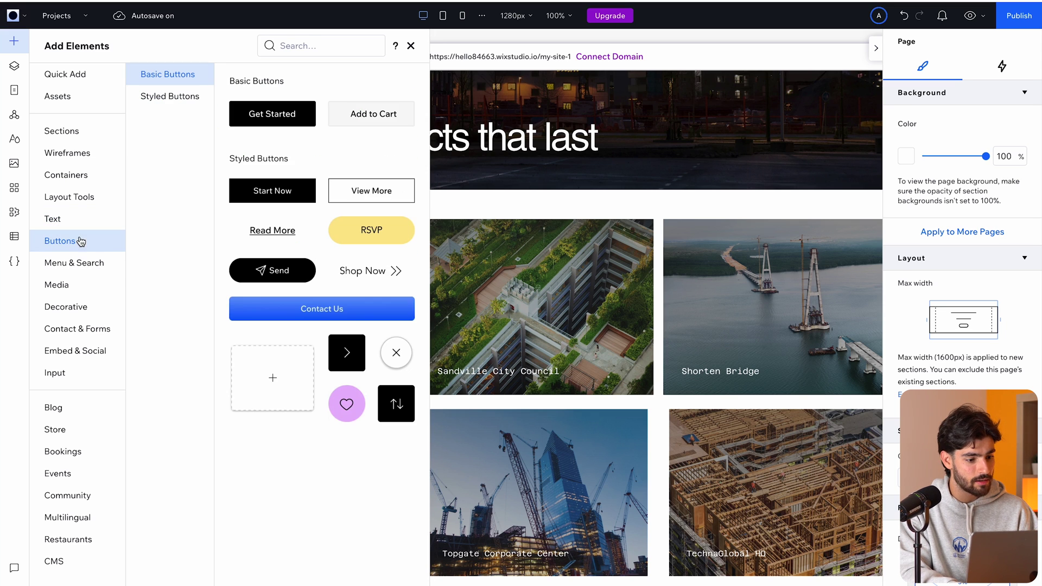
click(77, 287)
click(76, 305)
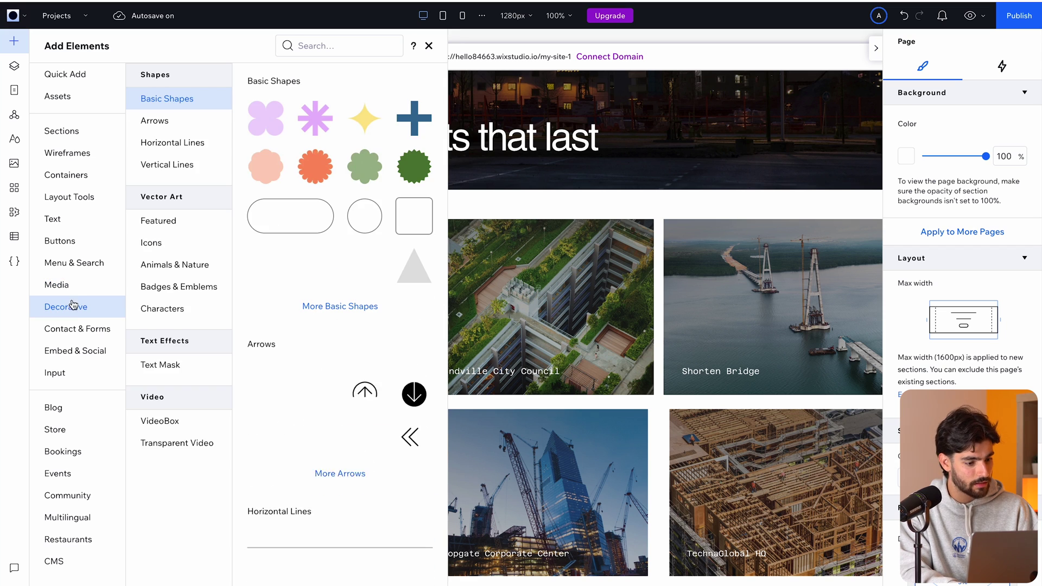
click(75, 323)
click(84, 309)
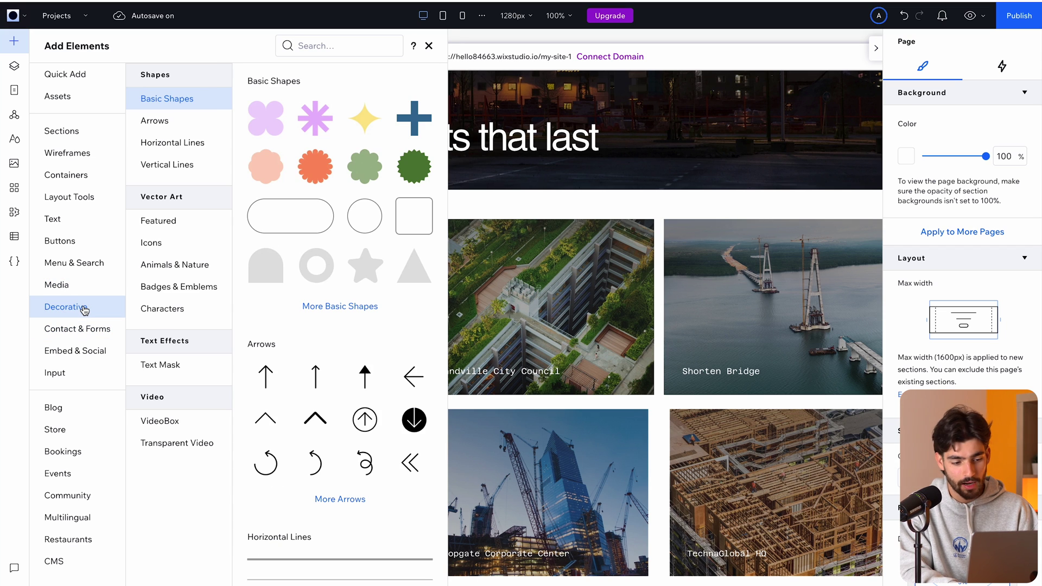
click(91, 352)
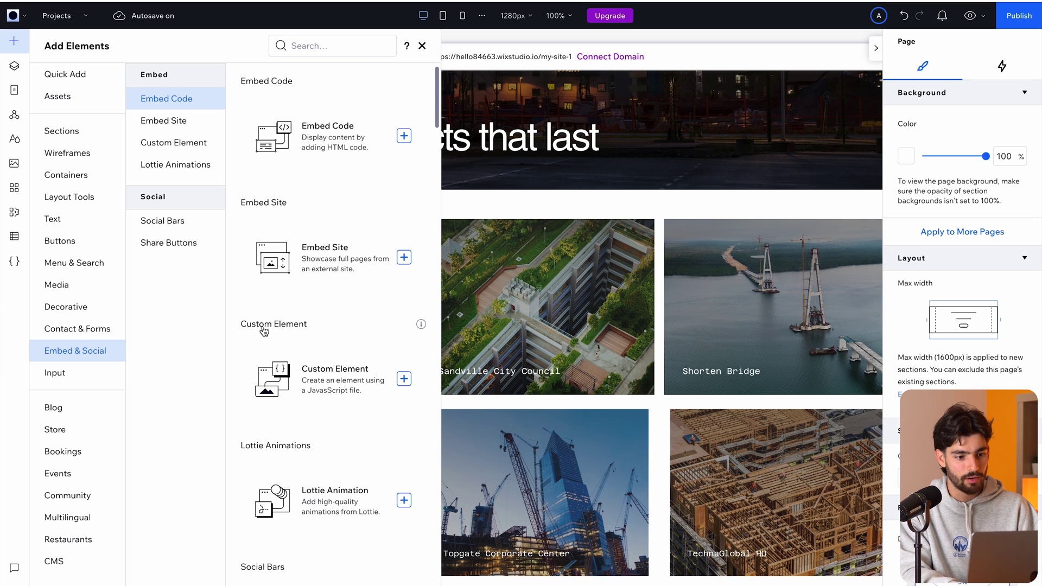
click(76, 408)
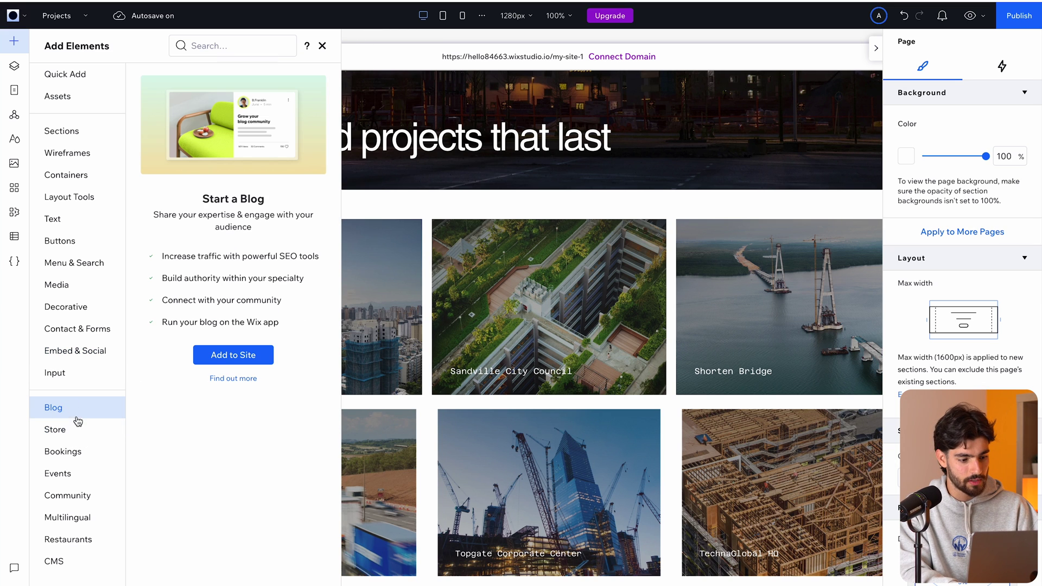
Review the Store, Bookings and Events app offers, then add Wix Events to the site
click(73, 430)
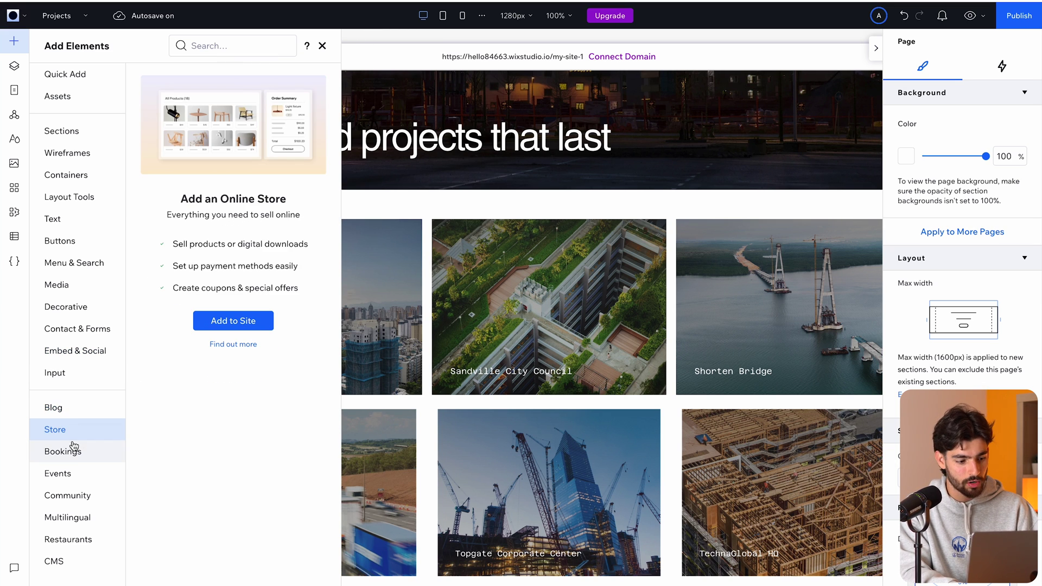
click(75, 452)
click(84, 471)
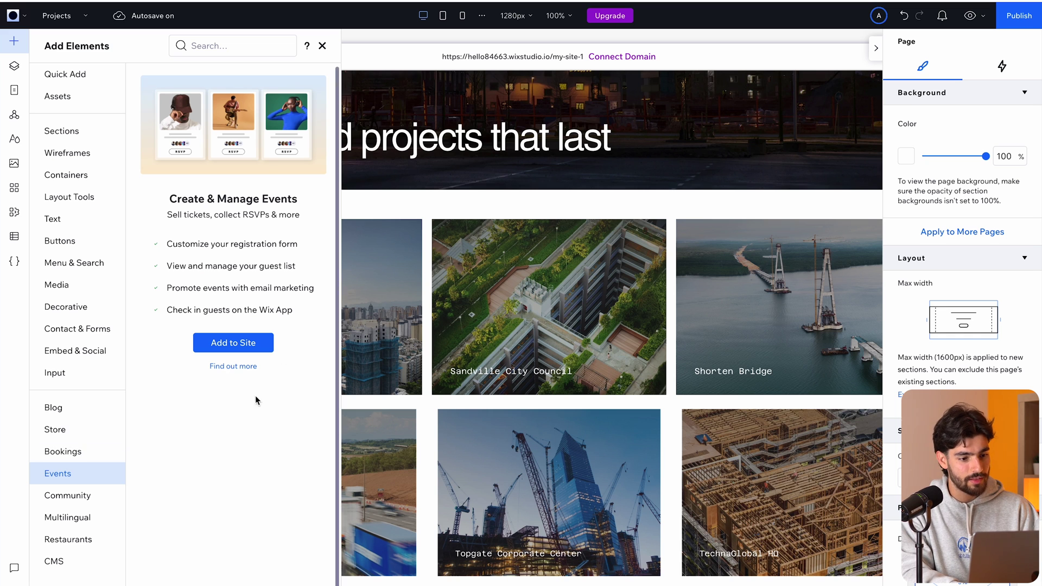
click(233, 343)
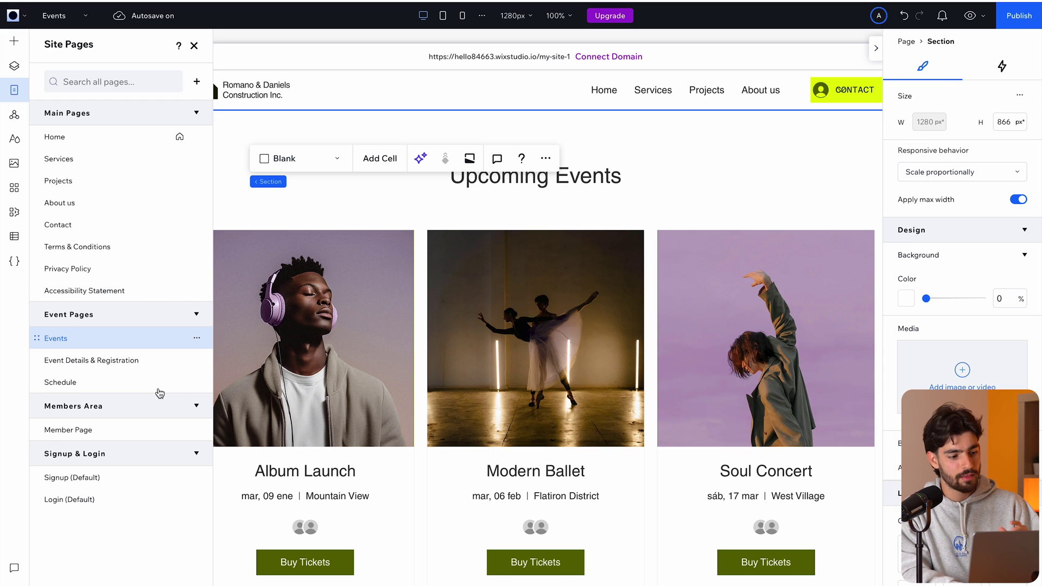
Expand Event Pages and open the Schedule page in the editor
click(67, 315)
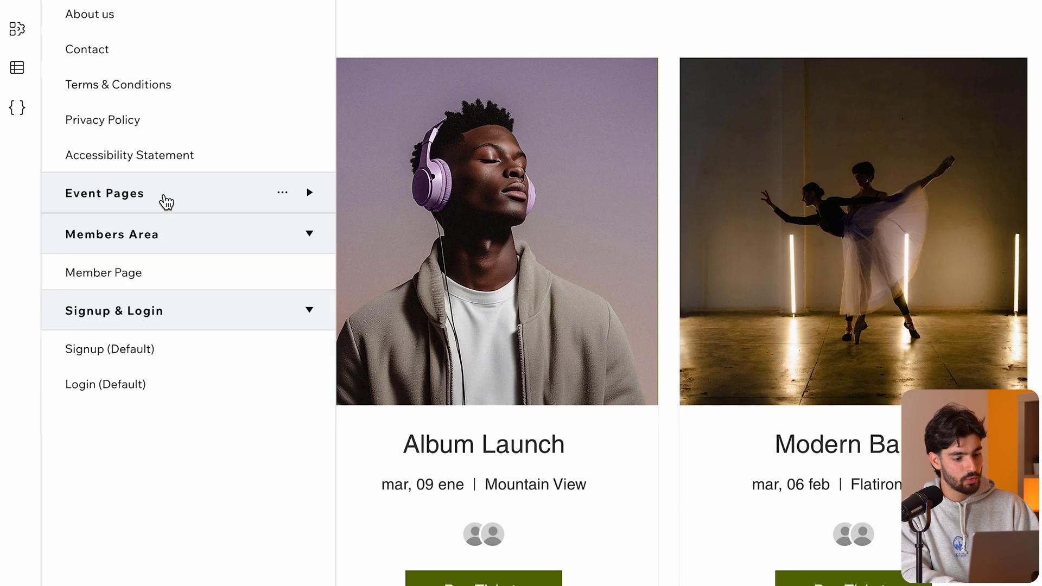
click(105, 317)
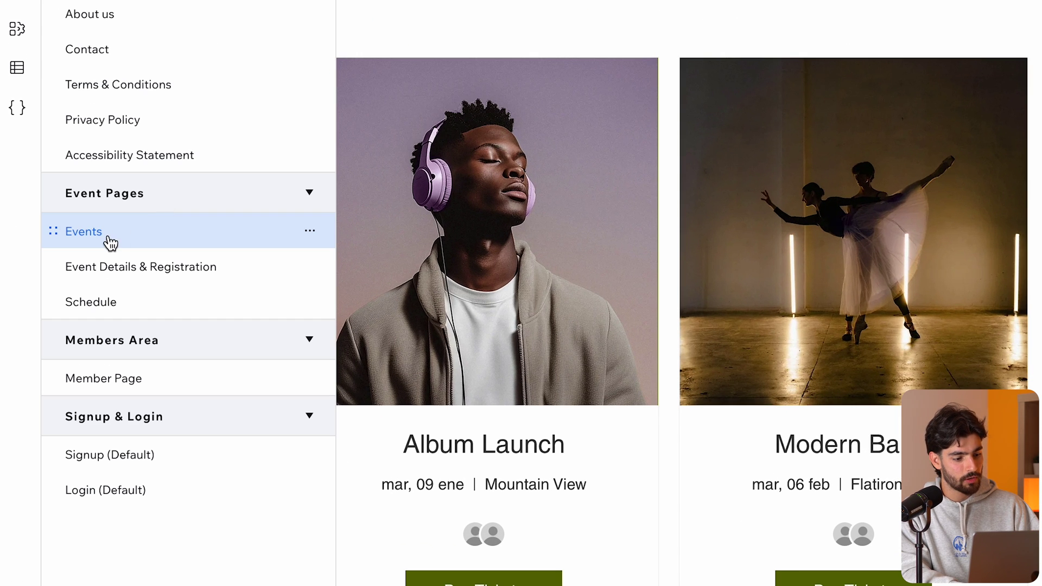
click(141, 282)
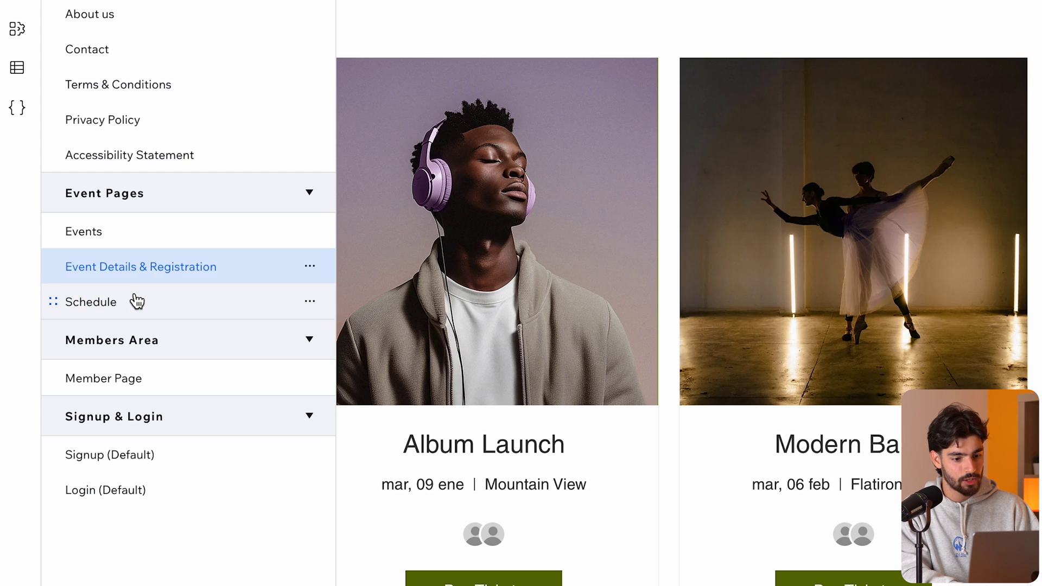
click(137, 302)
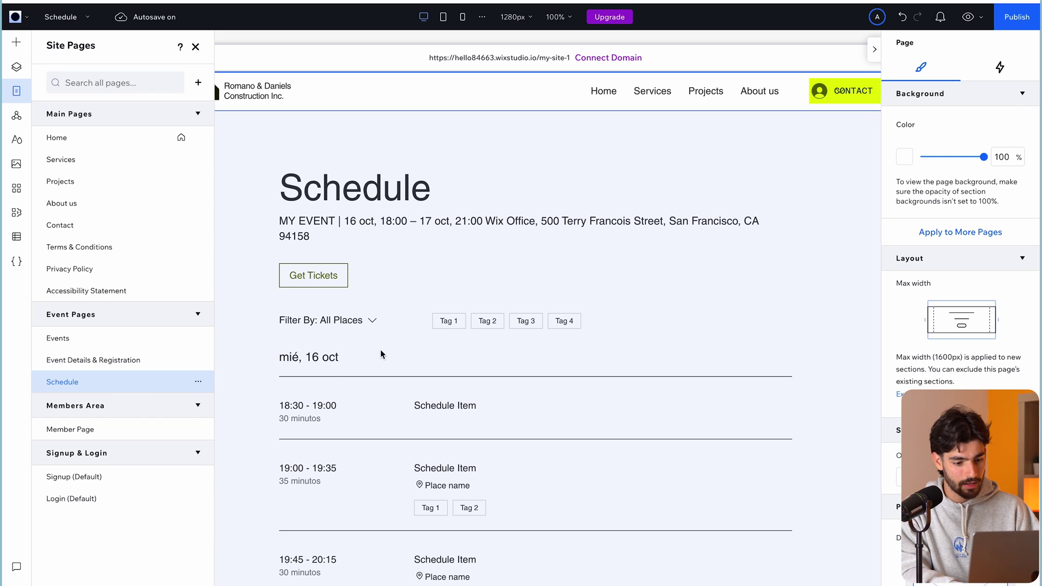
Select the schedule section, widen the canvas, and select the Schedule app
click(377, 353)
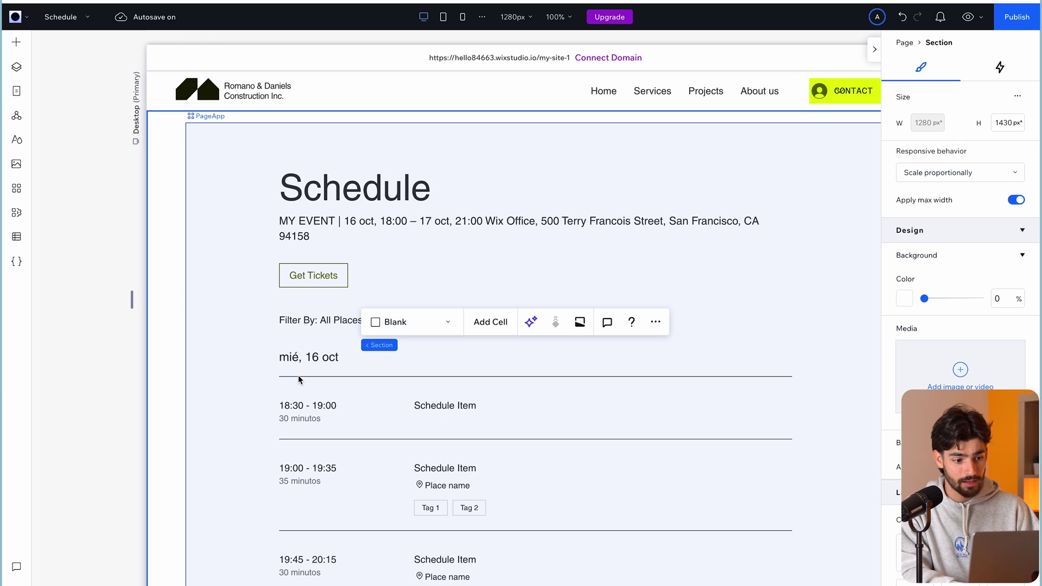
scroll(298, 376, down, 6)
click(875, 49)
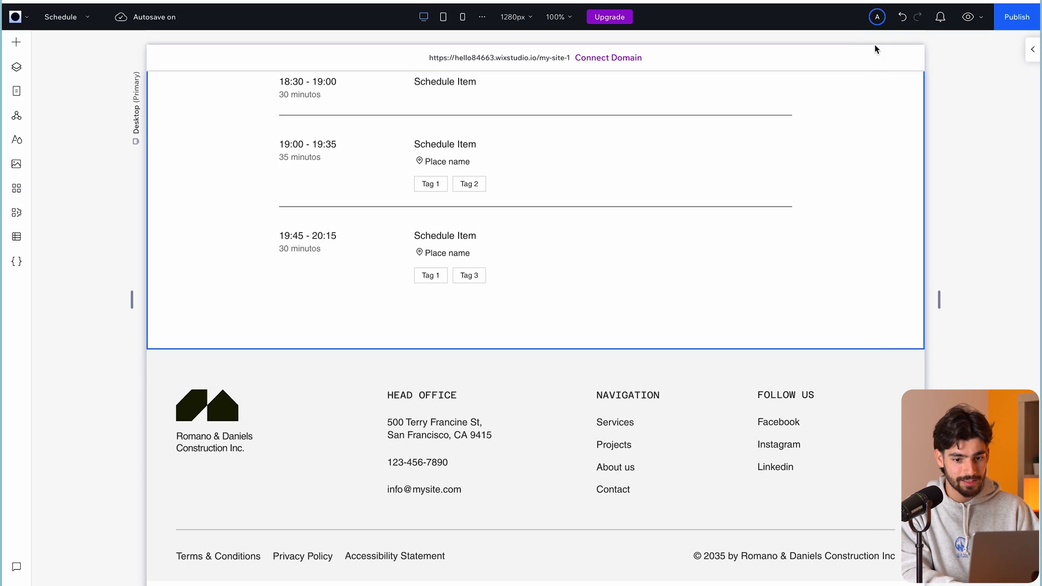
scroll(705, 246, up, 6)
click(582, 264)
Open the Manage Event dashboard, close it, and open the CMS panel
click(606, 232)
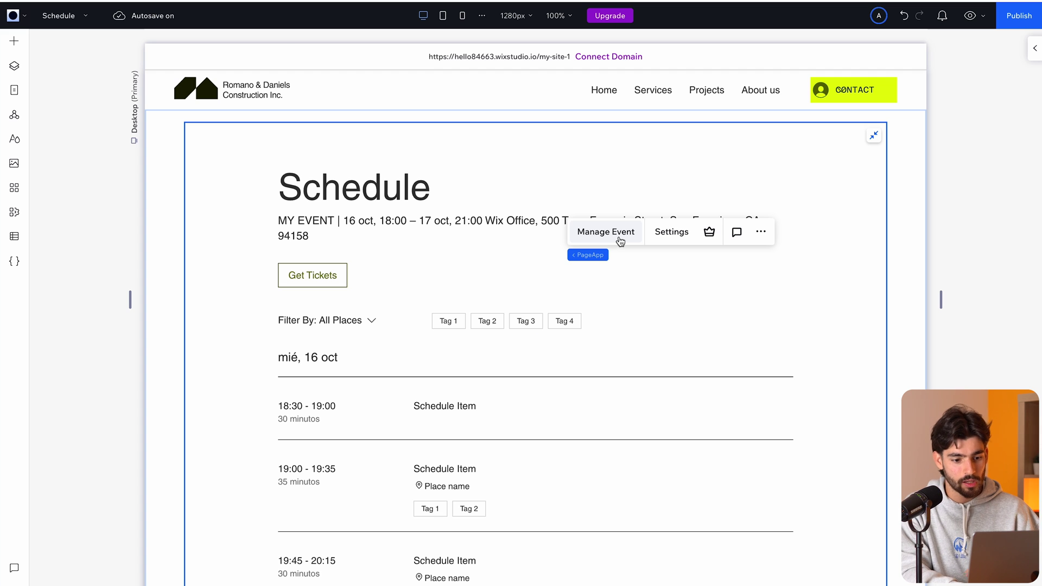
click(621, 240)
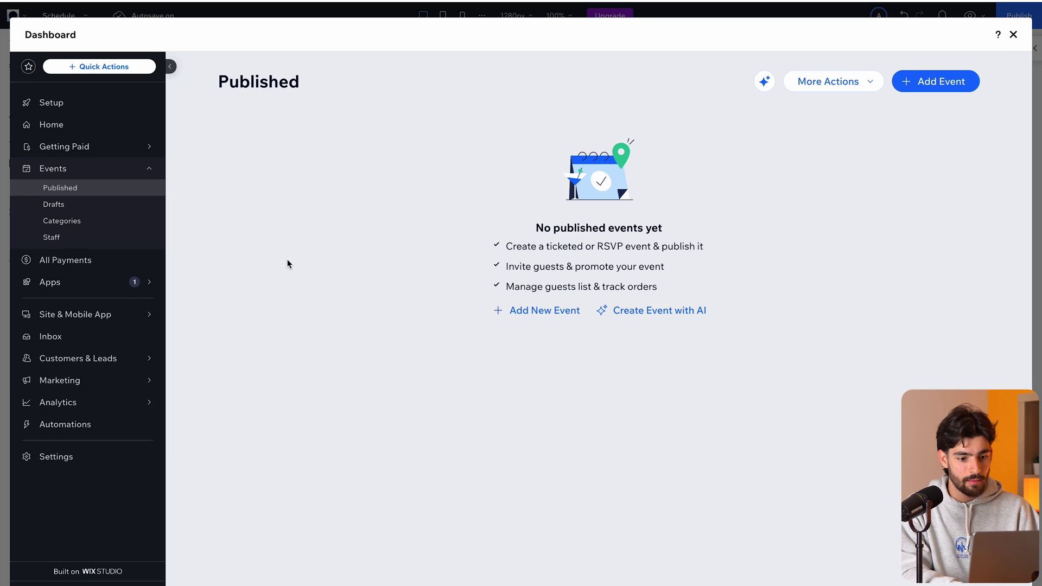
click(1014, 34)
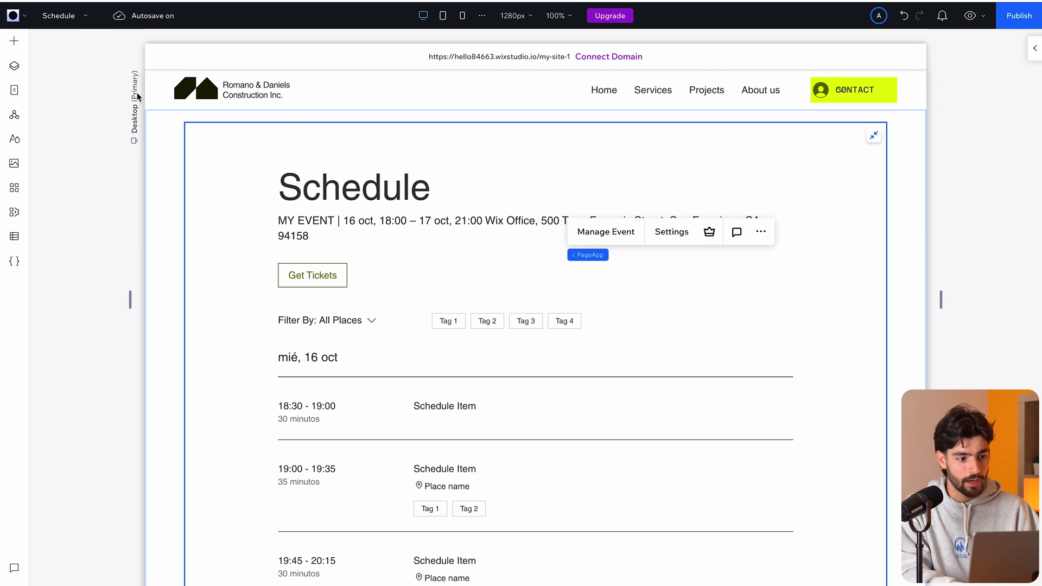
click(16, 45)
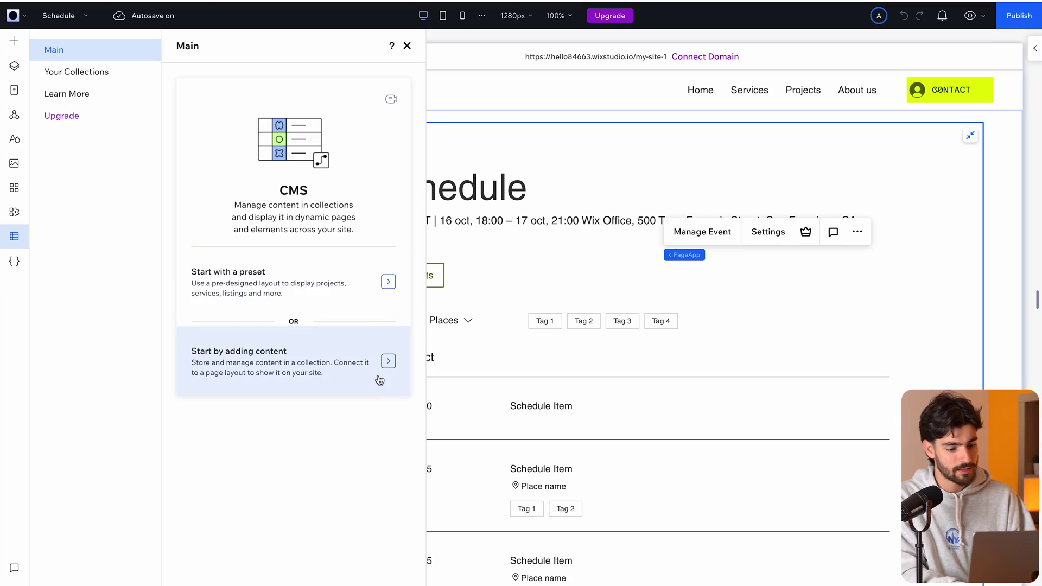
Browse the CMS presets and add the Team preset to the site
click(372, 293)
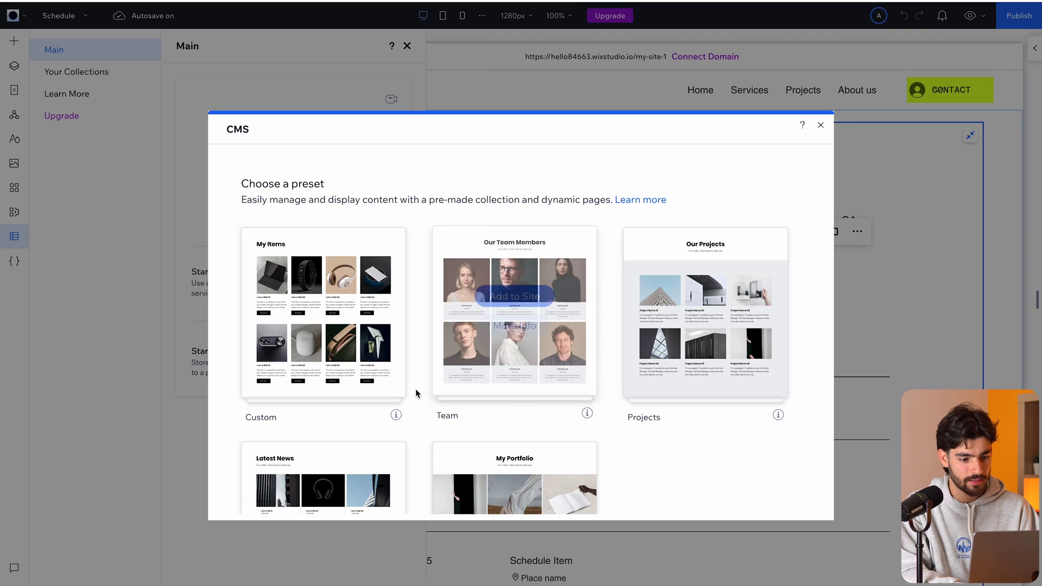
scroll(417, 390, down, 3)
scroll(417, 389, up, 3)
scroll(415, 389, down, 1)
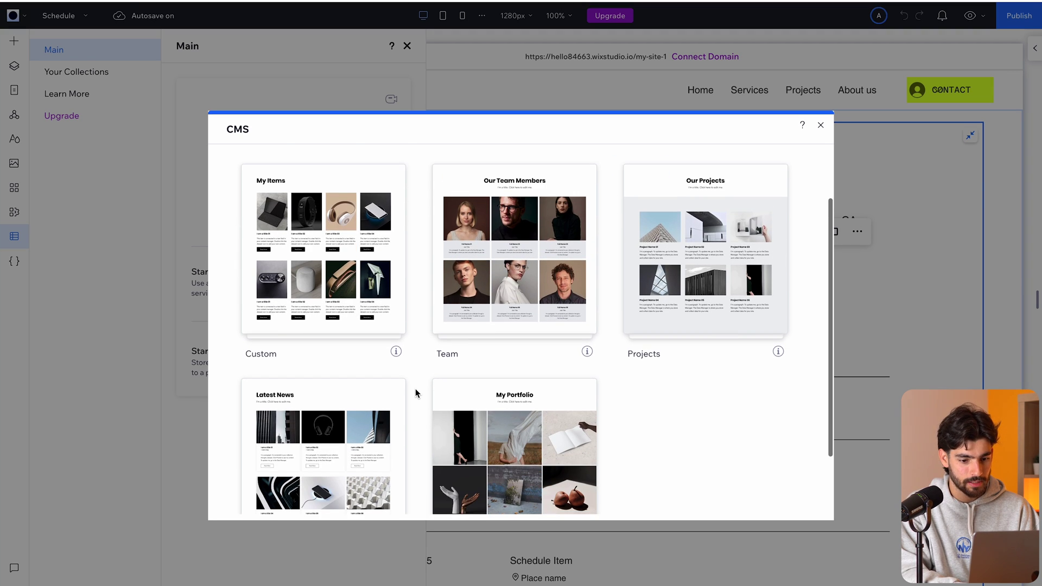
scroll(415, 389, down, 1)
scroll(532, 320, up, 2)
mouse_move(532, 320)
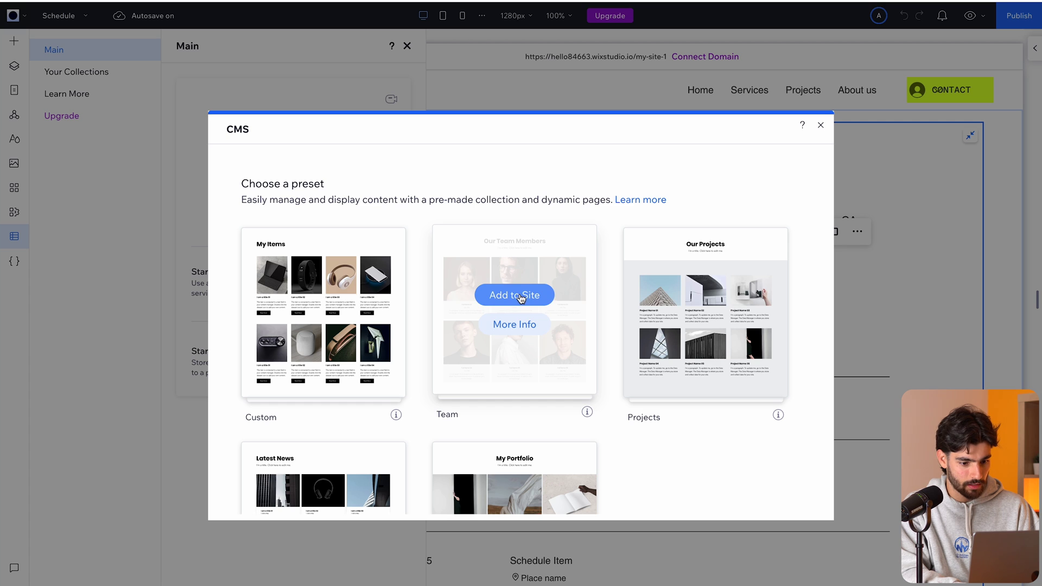
click(516, 296)
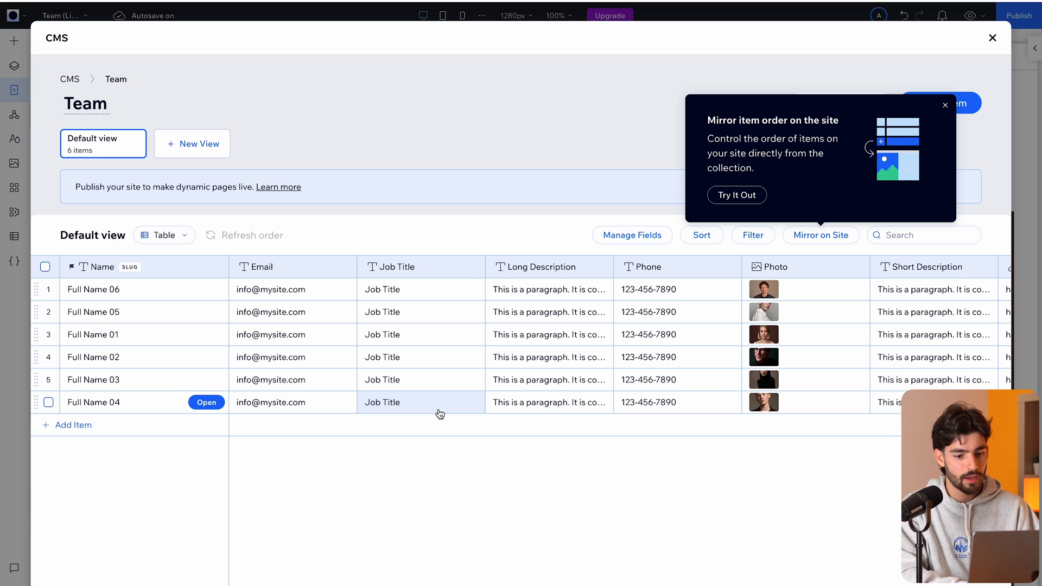
Review the six-item Team collection table, dismiss its tip, and close it
scroll(440, 414, right, 10)
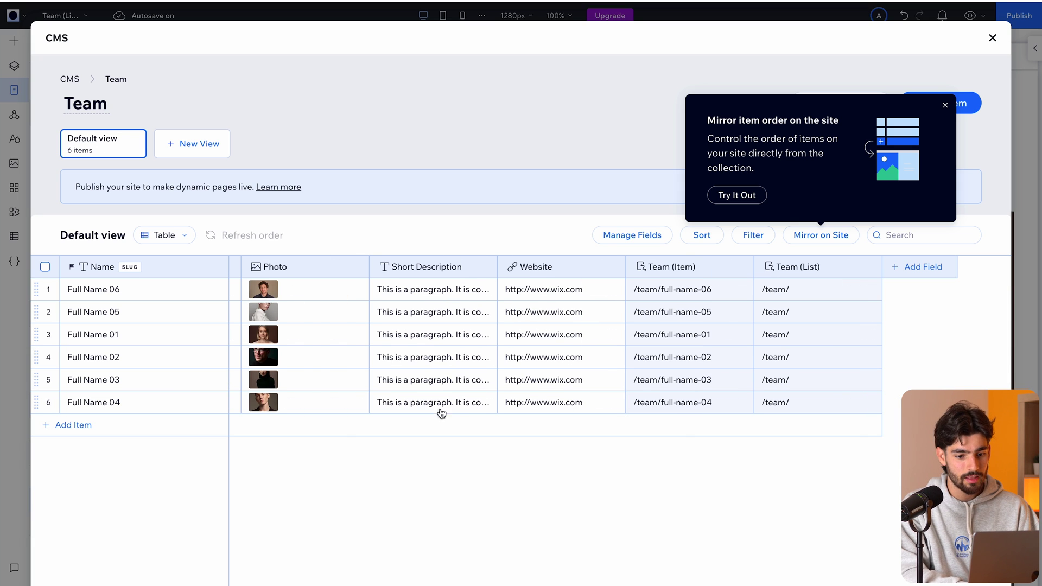
click(946, 105)
scroll(447, 380, left, 10)
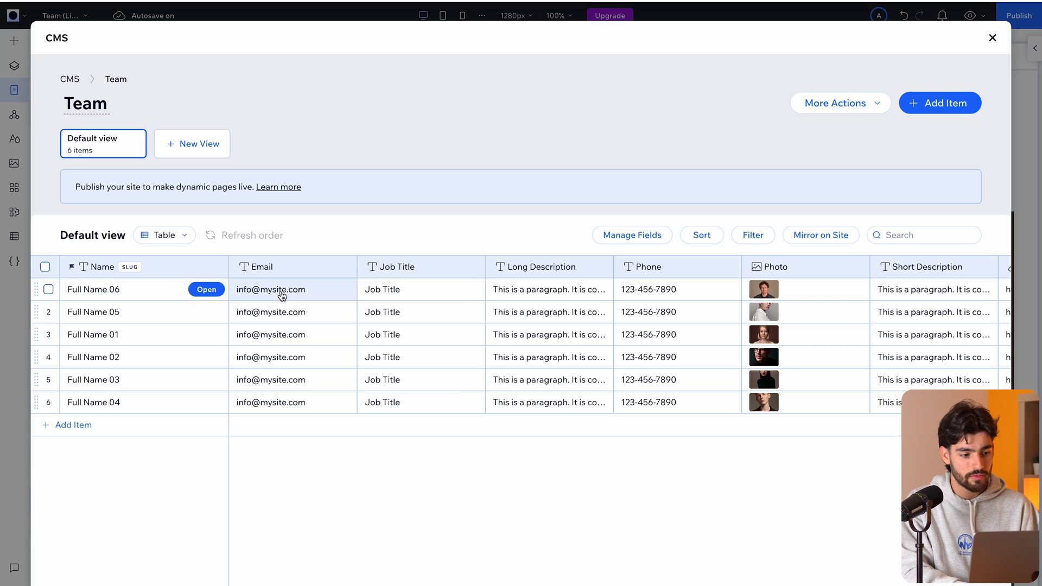
scroll(424, 348, right, 6)
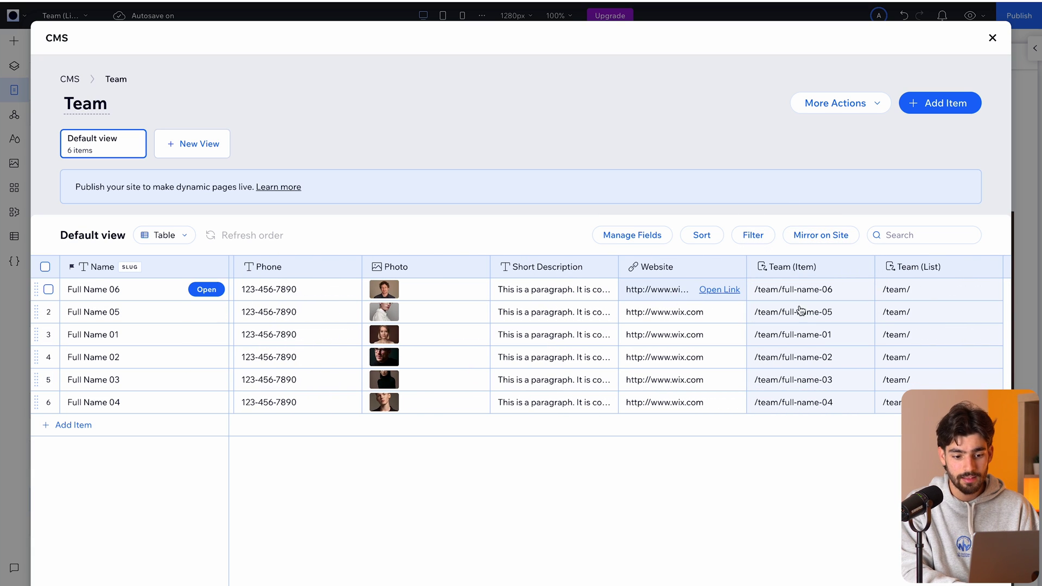
click(993, 37)
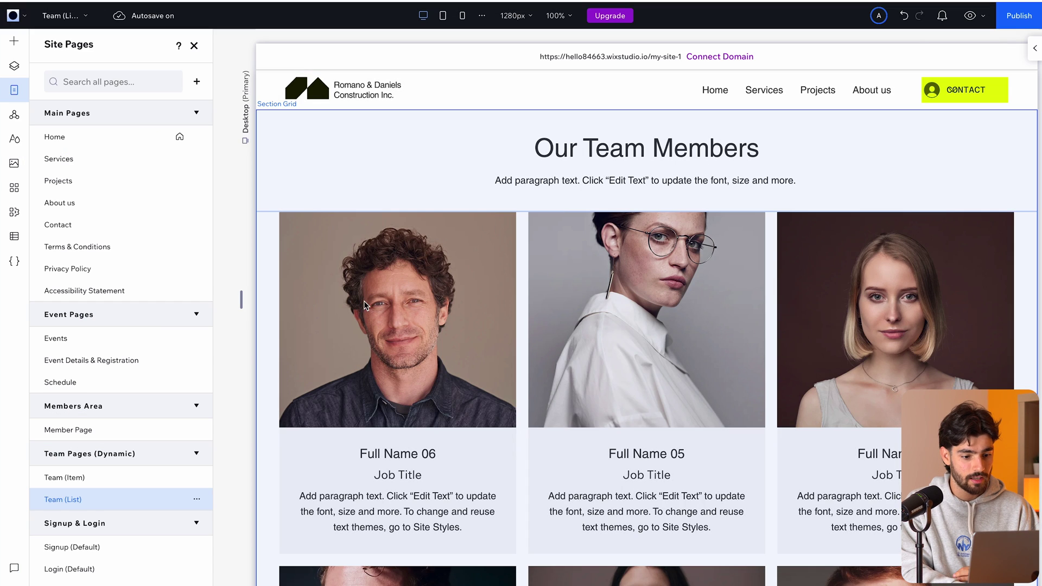
Select the Full Name 06 text in the first team card and edit its content
click(365, 305)
click(412, 310)
click(413, 310)
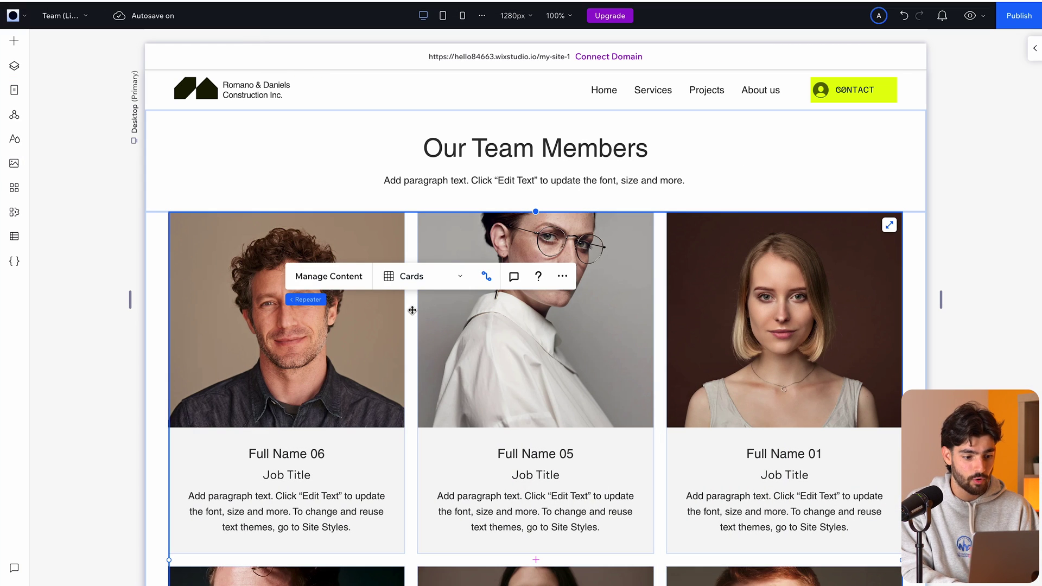
click(301, 455)
click(280, 413)
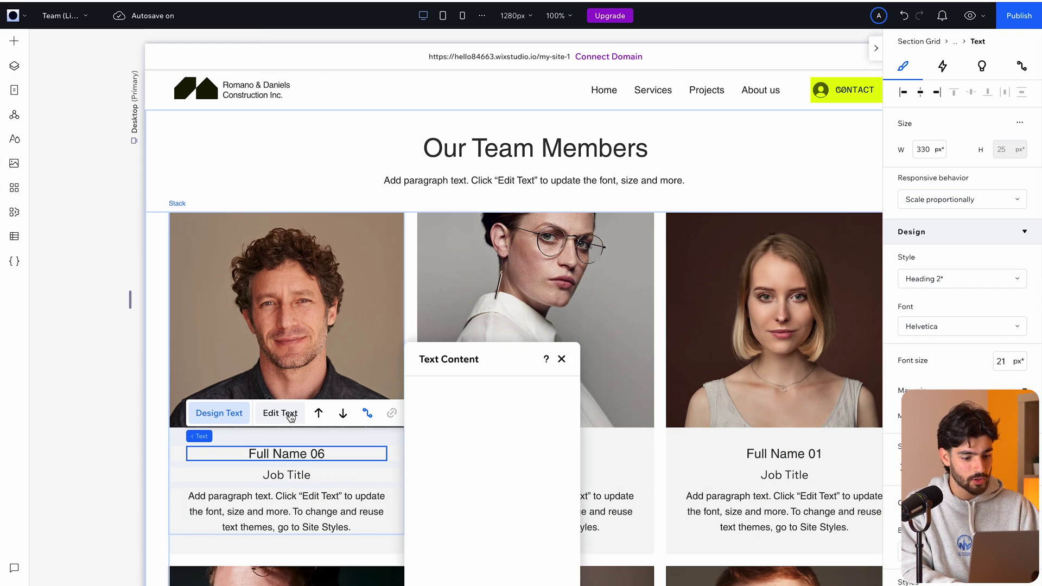
Replace Full Name 06 with a real person's name in the Team collection
click(495, 446)
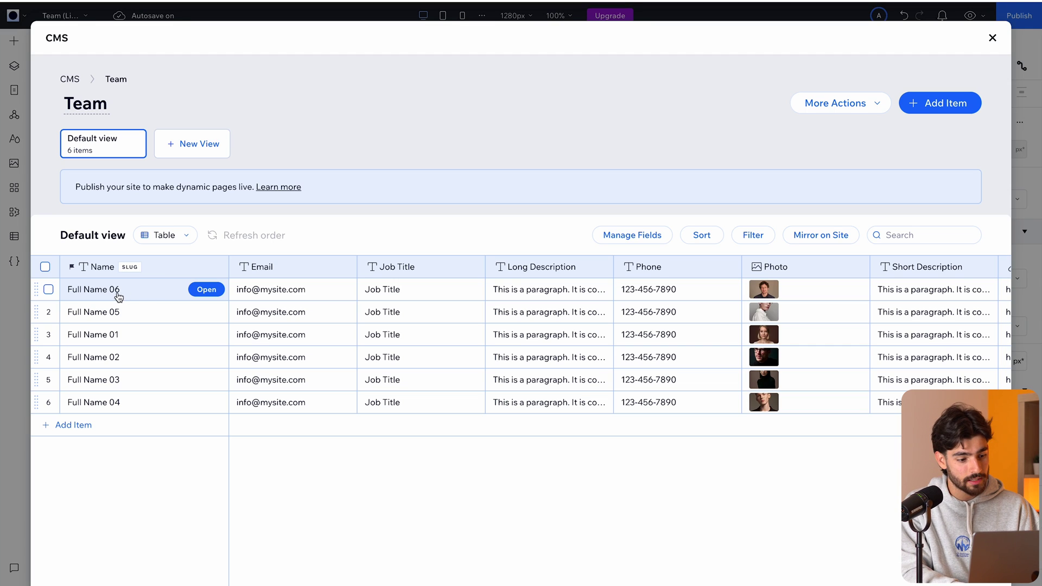
click(118, 293)
triple_click(120, 292)
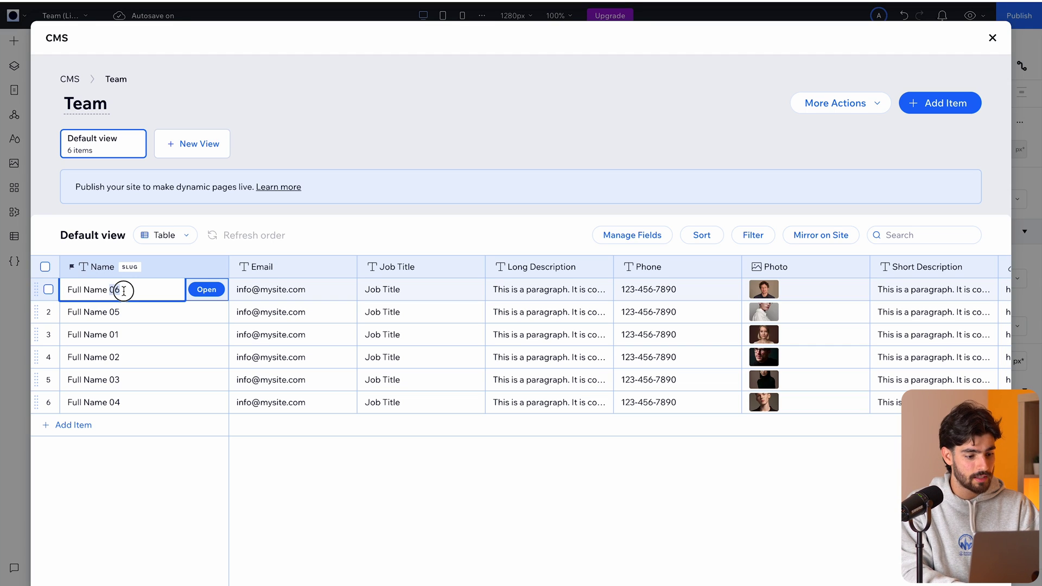
text(Arnau Ros)
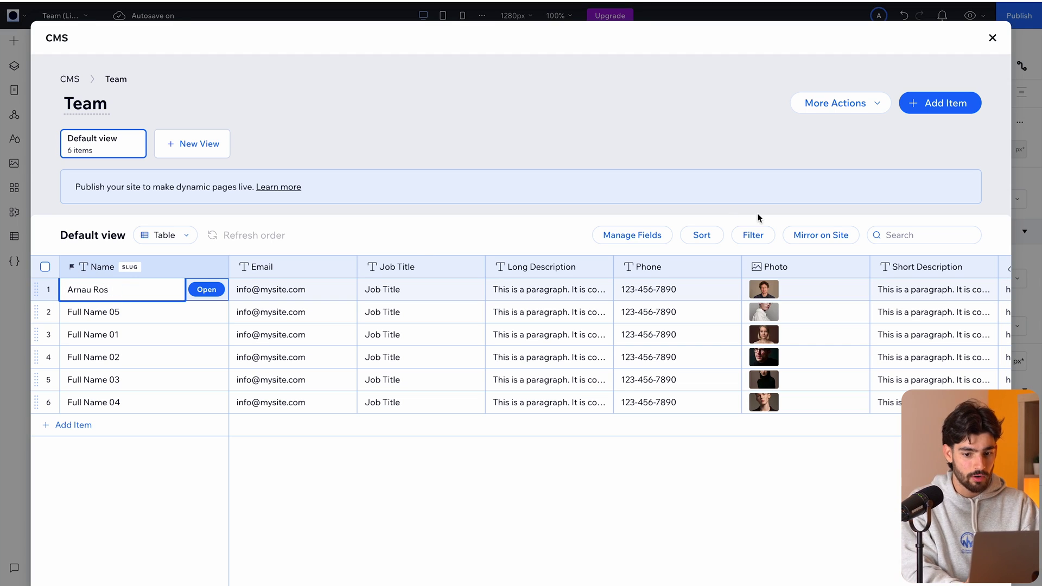
click(993, 38)
click(395, 455)
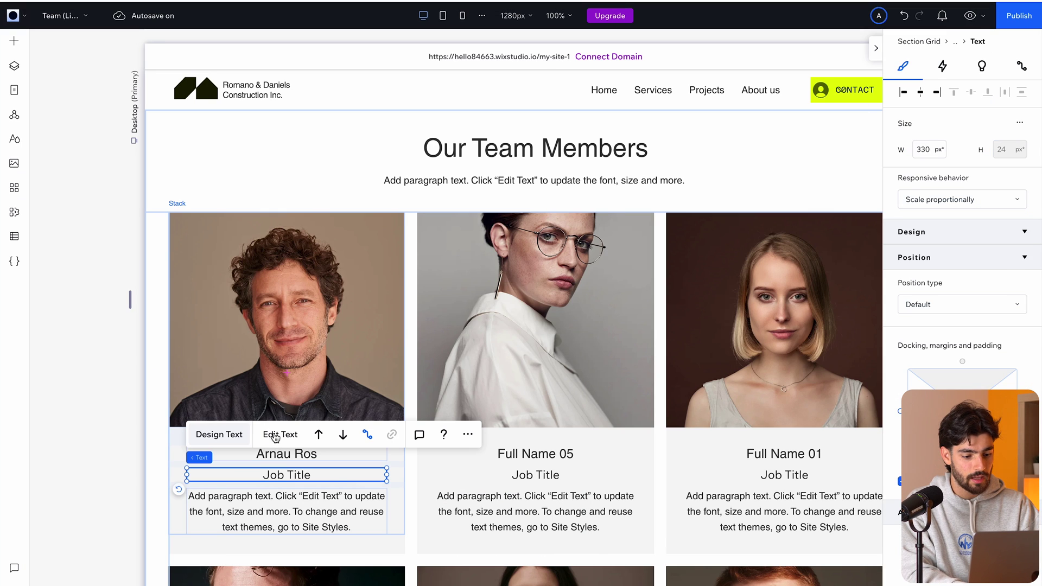
Check the team page at mobile width, return to desktop, and open site typography styles
click(335, 477)
click(279, 319)
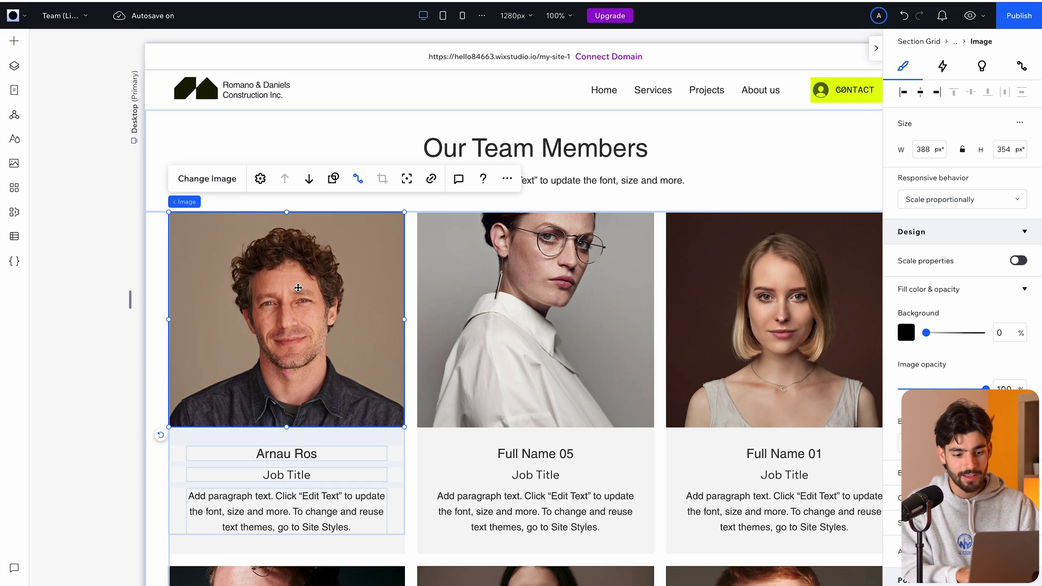
scroll(298, 287, down, 10)
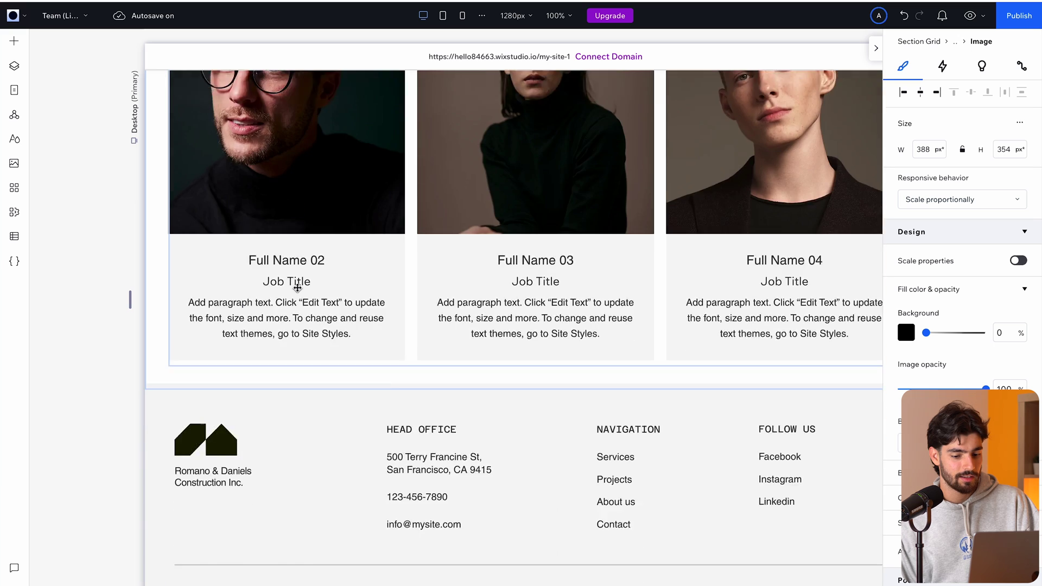
scroll(298, 288, up, 10)
click(463, 15)
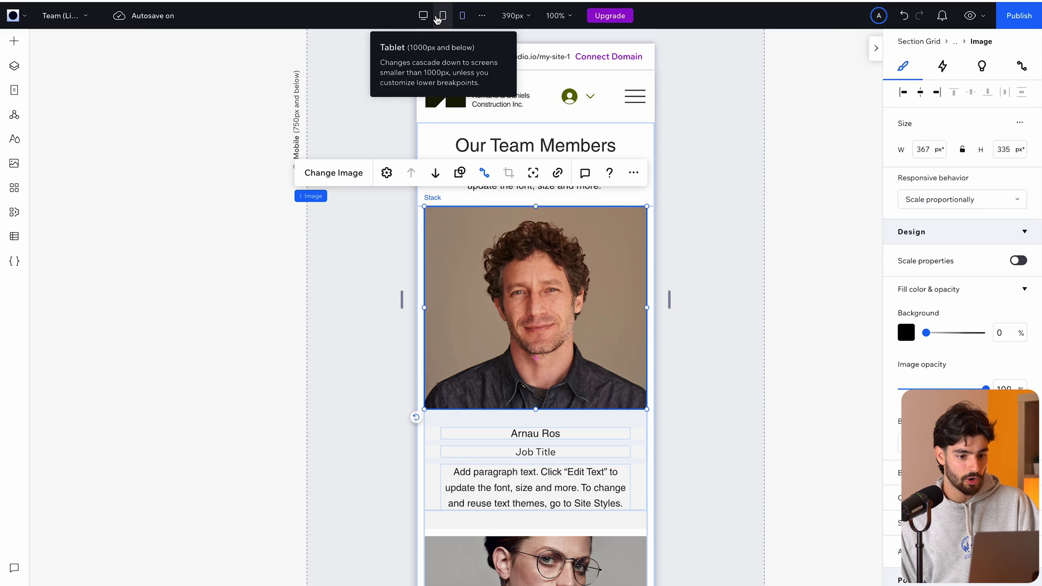
click(423, 16)
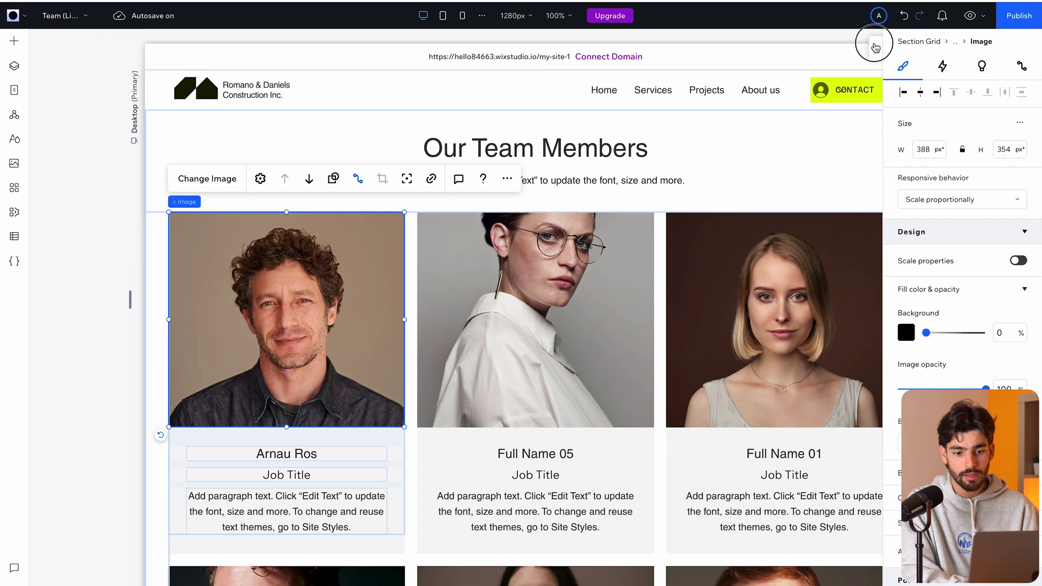
click(876, 48)
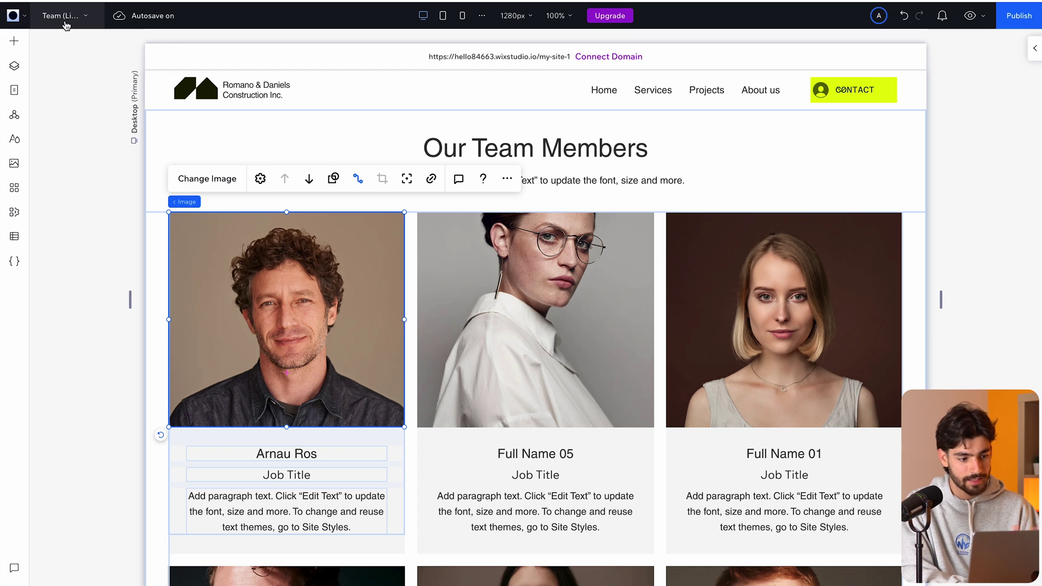
click(16, 140)
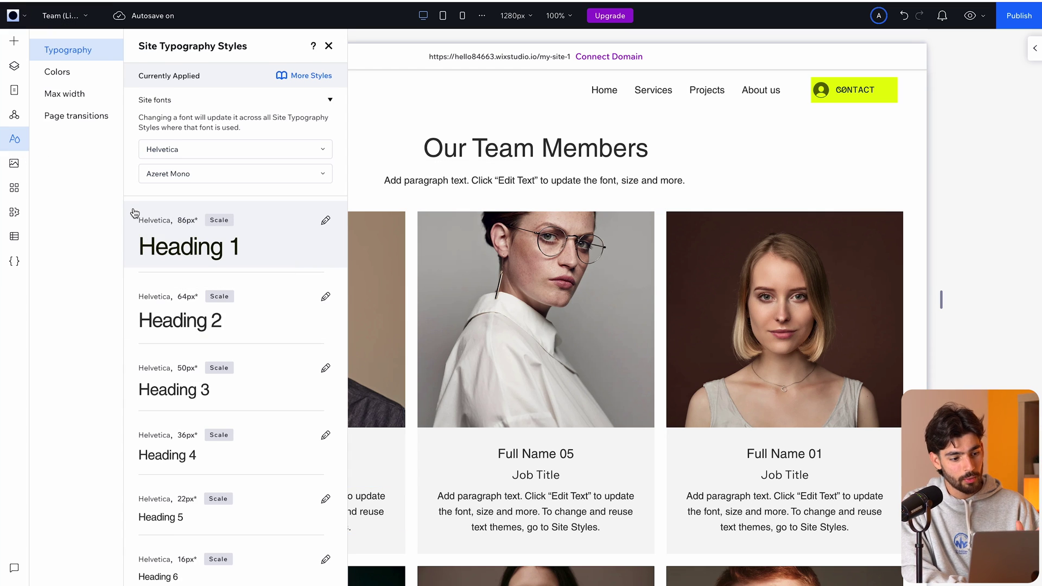
Set the site max width to 1400 px, then test it by widening the preview
scroll(134, 212, down, 1)
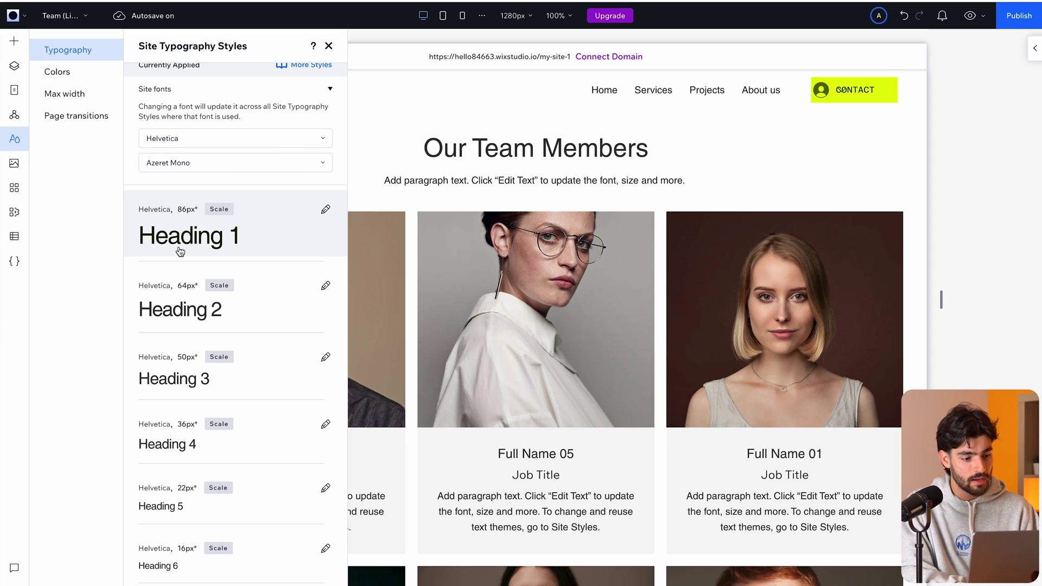
scroll(156, 248, down, 5)
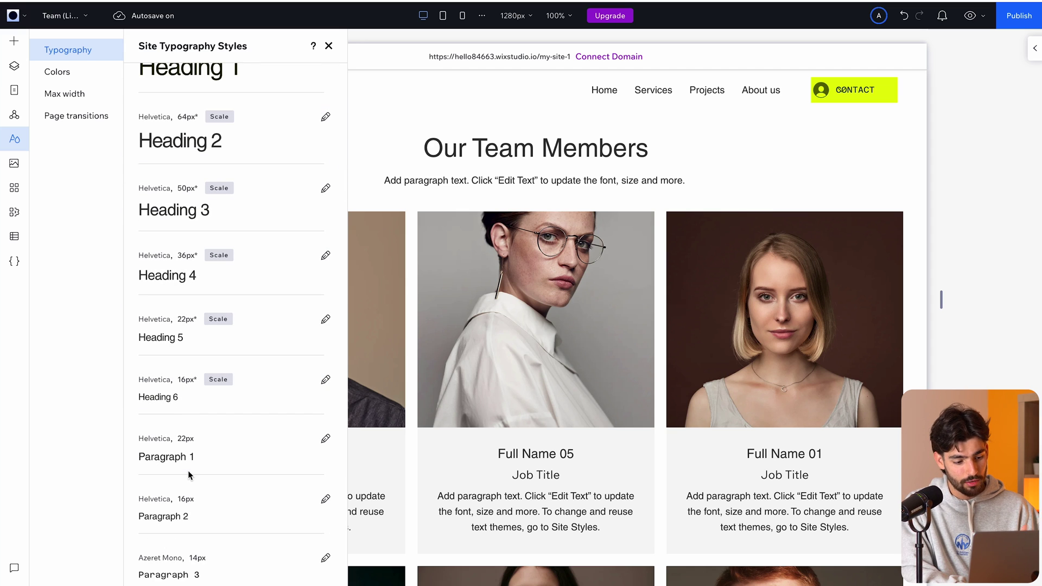
click(73, 79)
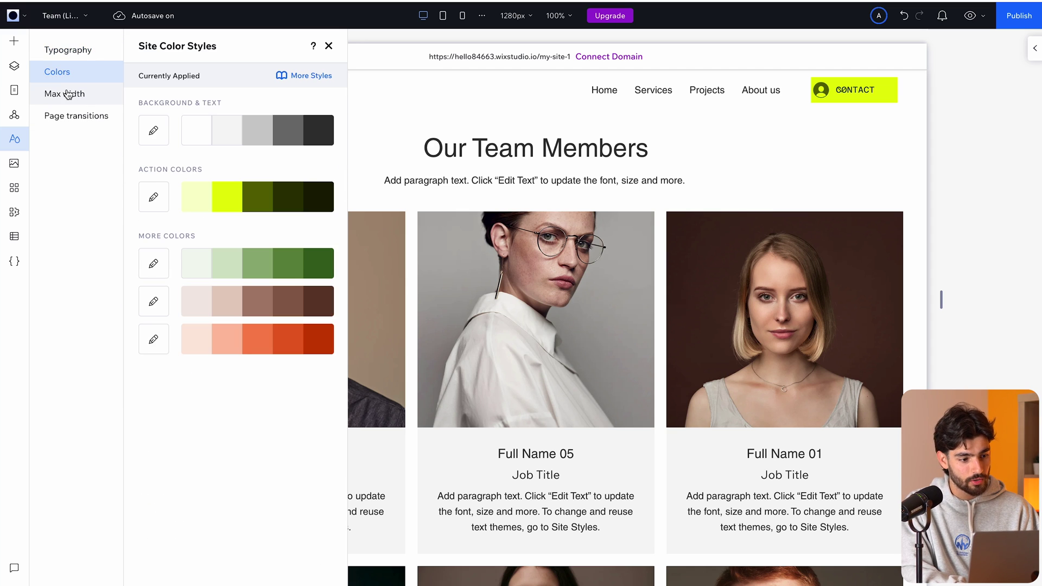
click(68, 95)
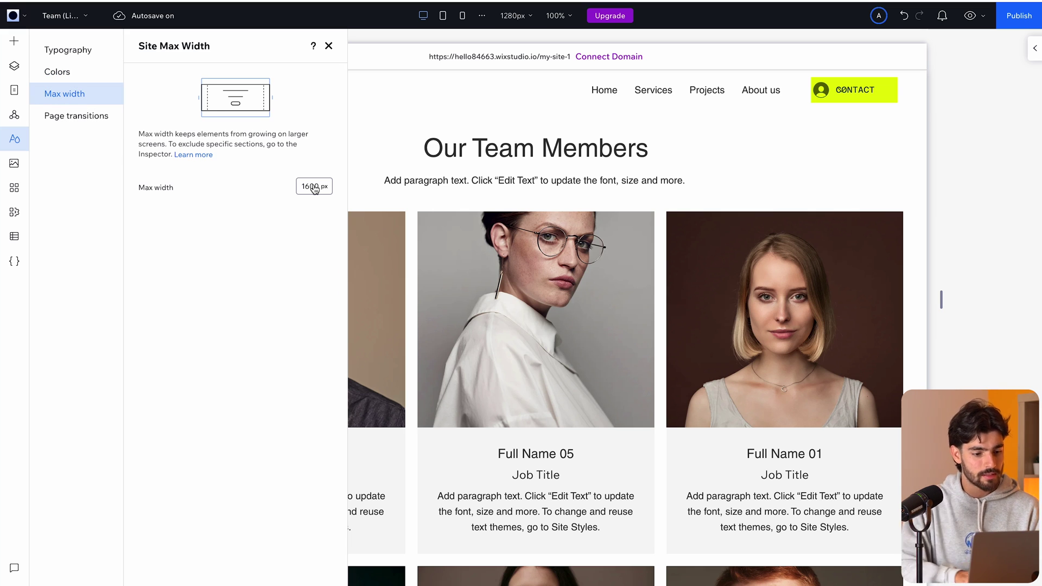
text(14)
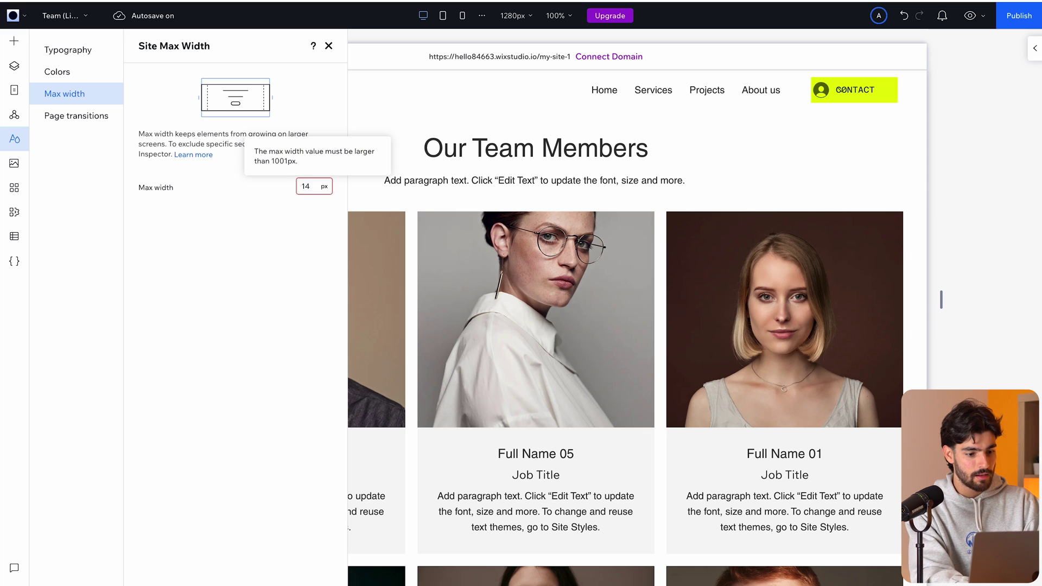
key(Escape)
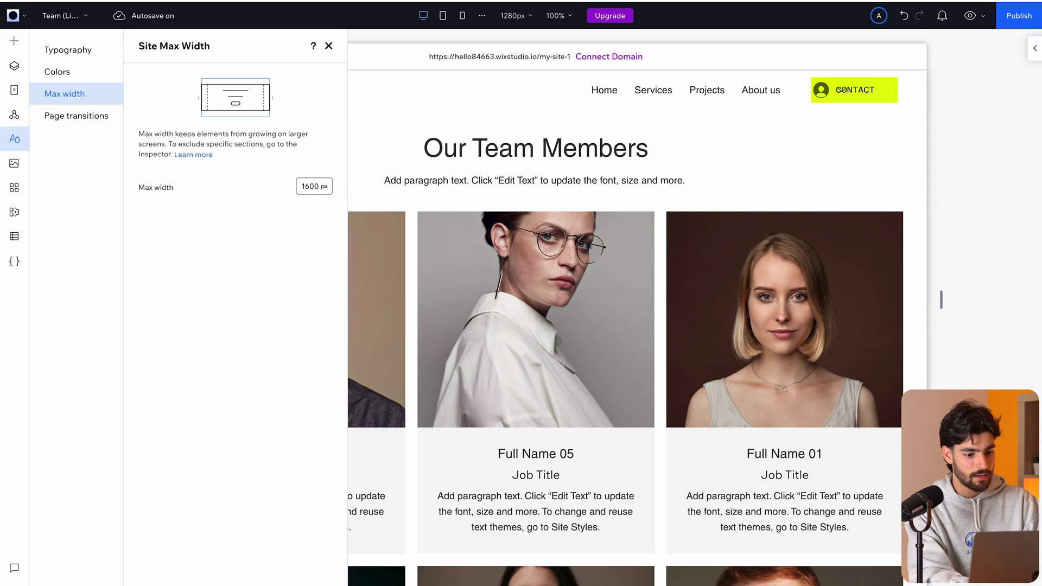
click(314, 187)
text(1400)
key(ctrl+p)
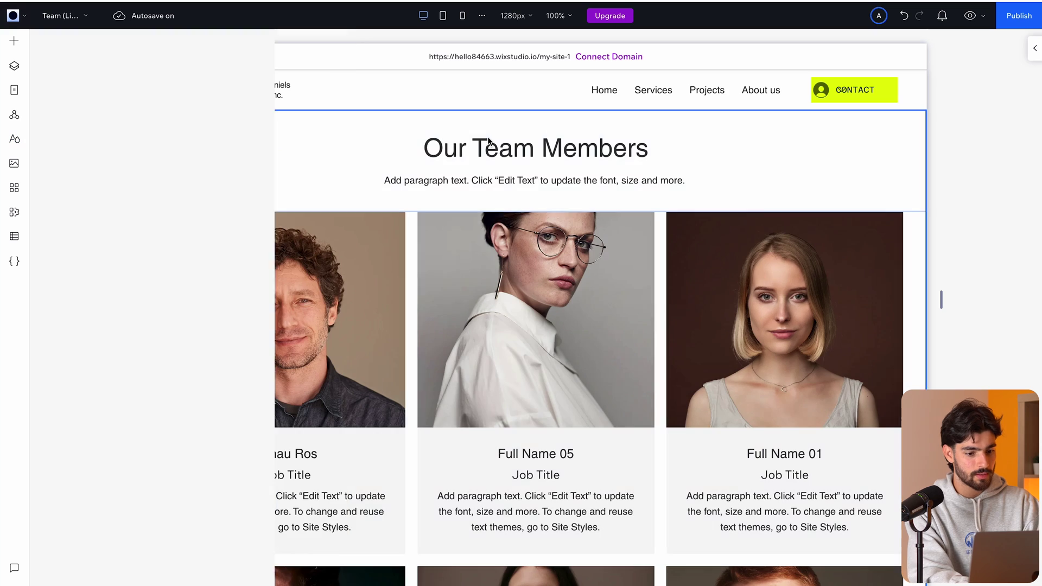
drag(921, 324, 961, 310)
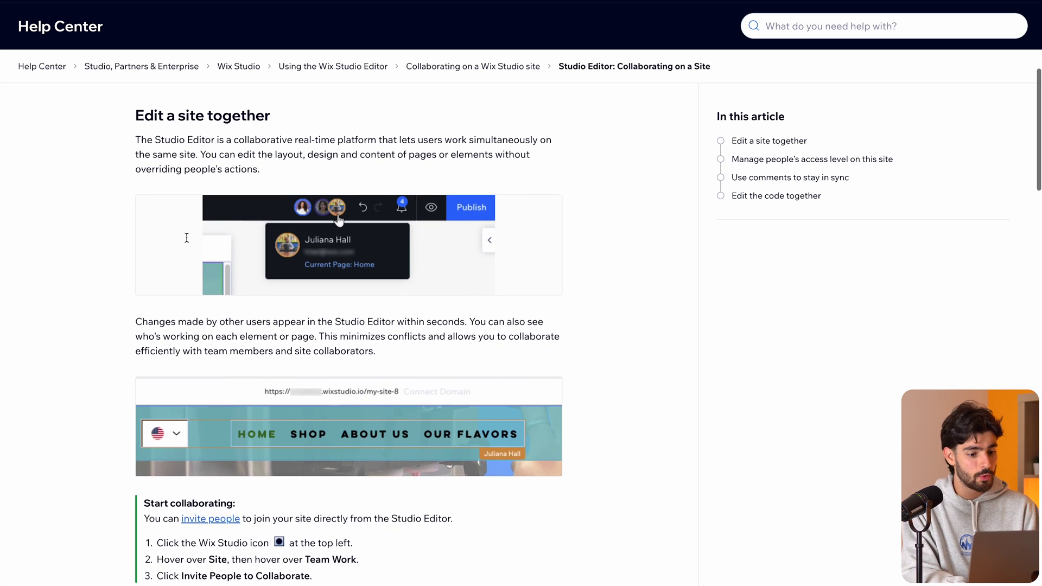
Read the 'Edit a site together' help article and return to the search results
scroll(126, 304, down, 1)
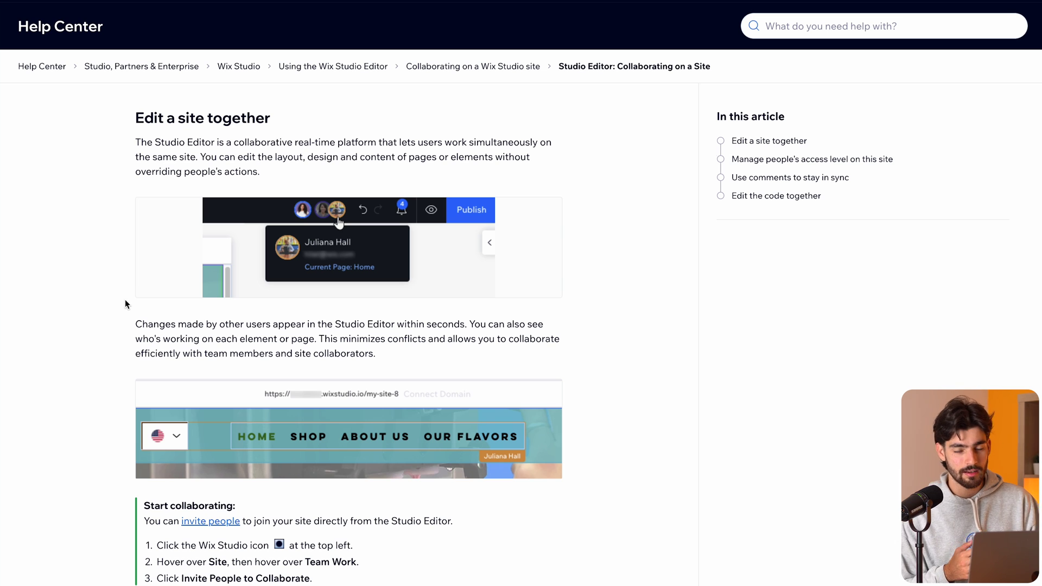
scroll(126, 304, down, 10)
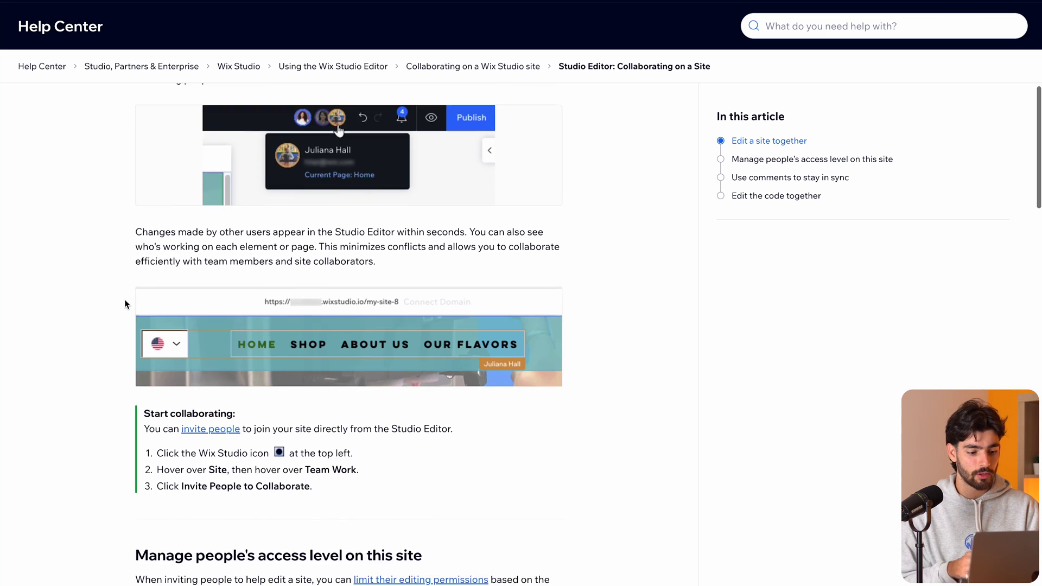
scroll(125, 301, down, 4)
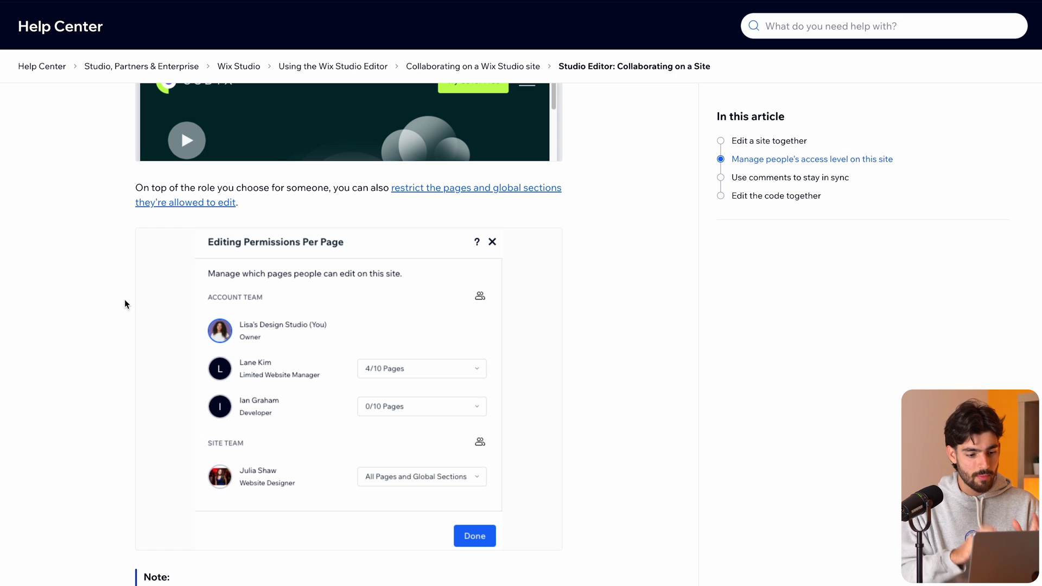
scroll(125, 304, down, 3)
scroll(125, 304, up, 15)
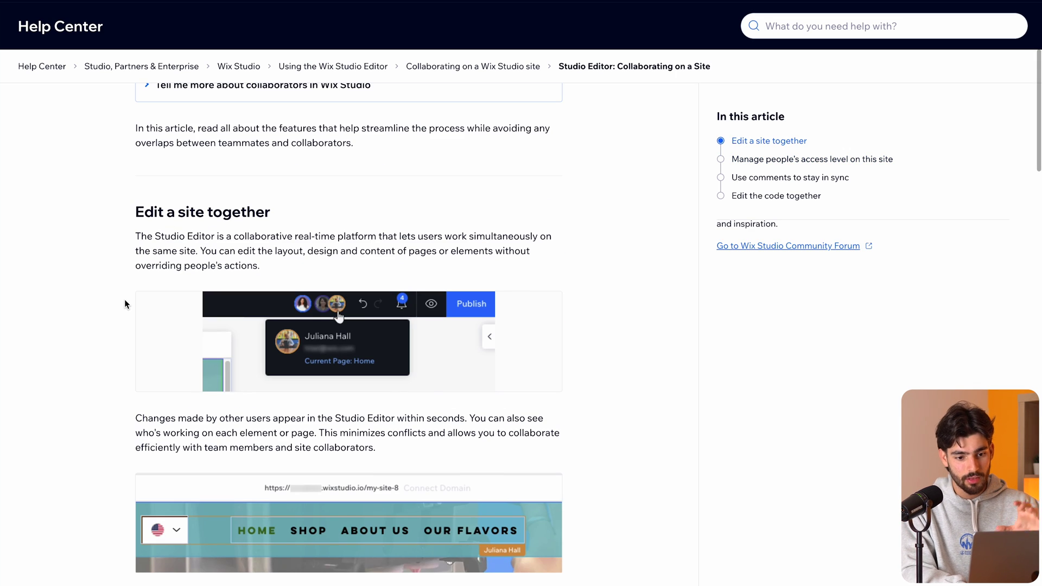
scroll(125, 304, up, 6)
scroll(125, 305, down, 6)
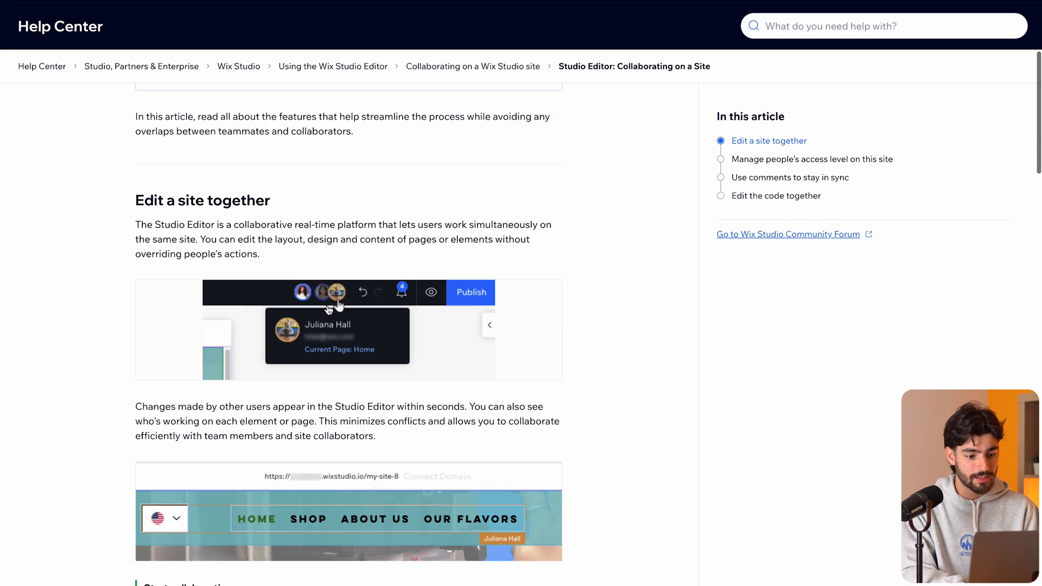
key(super+bracketleft)
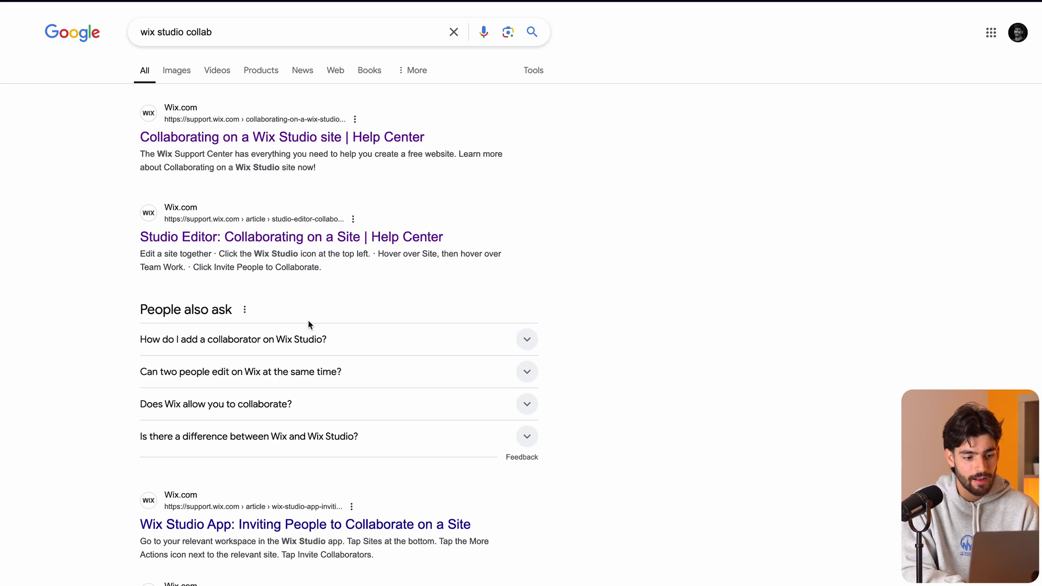
Skim the 'Inviting People to Collaborate' article, then return to the Google results
click(282, 526)
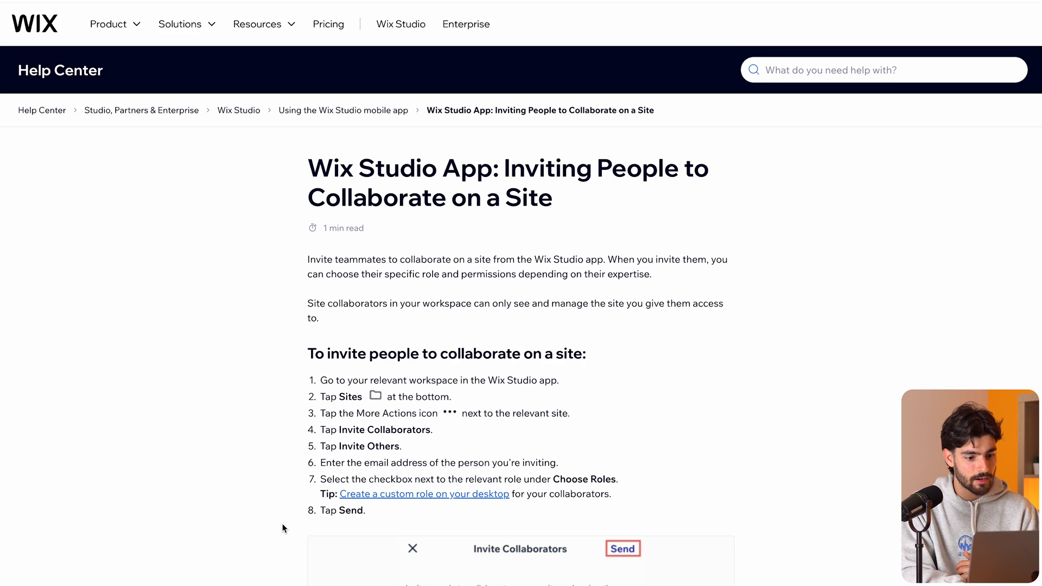
scroll(283, 526, down, 1)
scroll(520, 308, down, 20)
key(super+bracketleft)
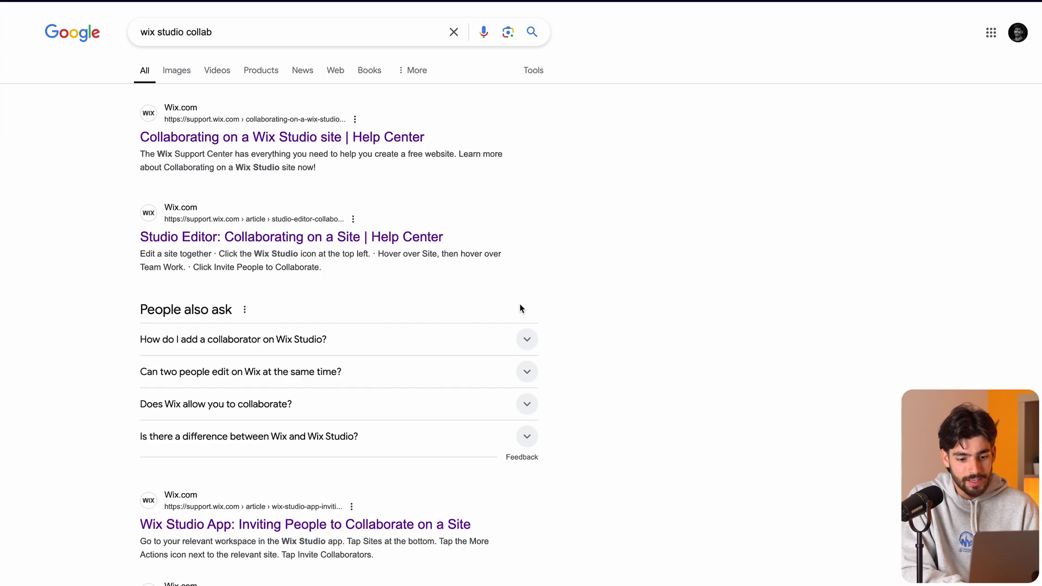
scroll(520, 300, down, 4)
scroll(362, 428, up, 3)
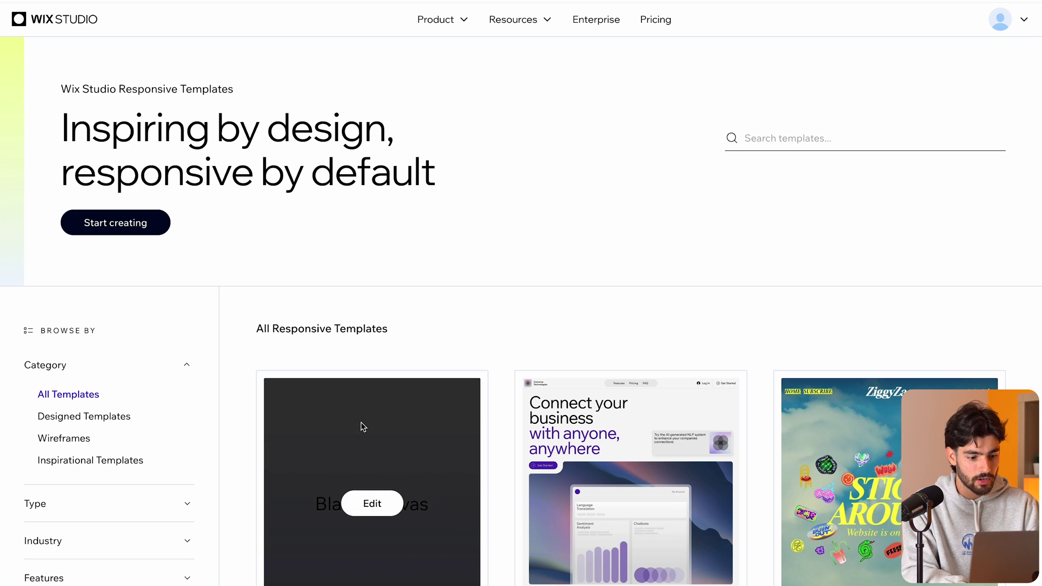
Check which technologies the Visual Identity showcase site is built with
scroll(375, 375, down, 10)
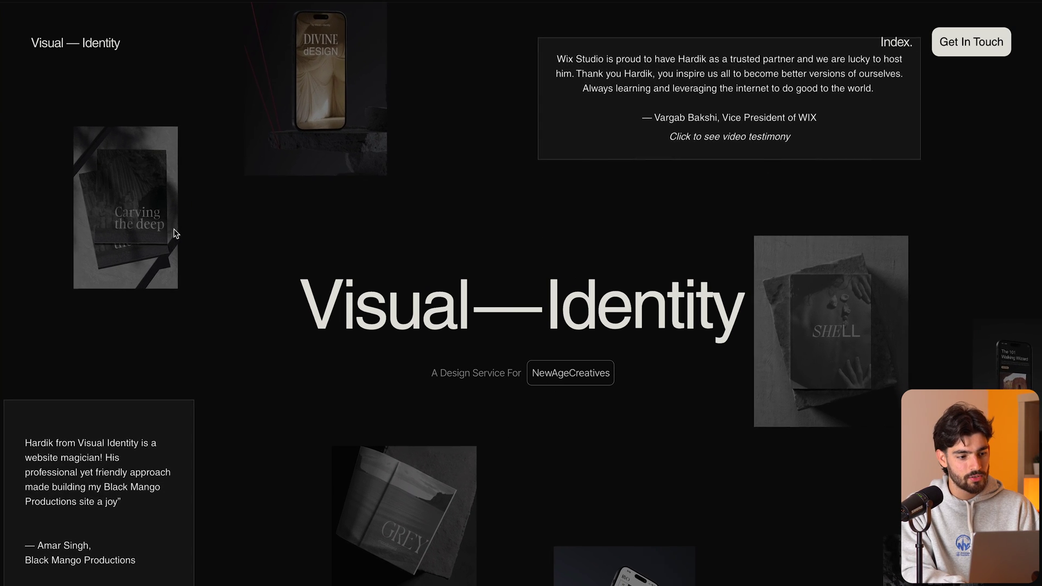
click(1012, 1)
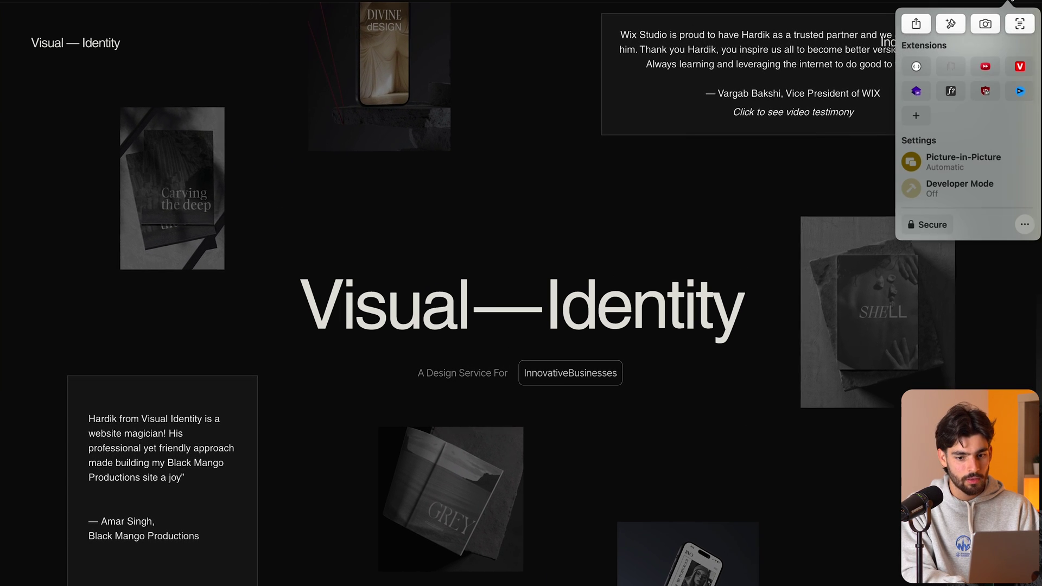
click(917, 91)
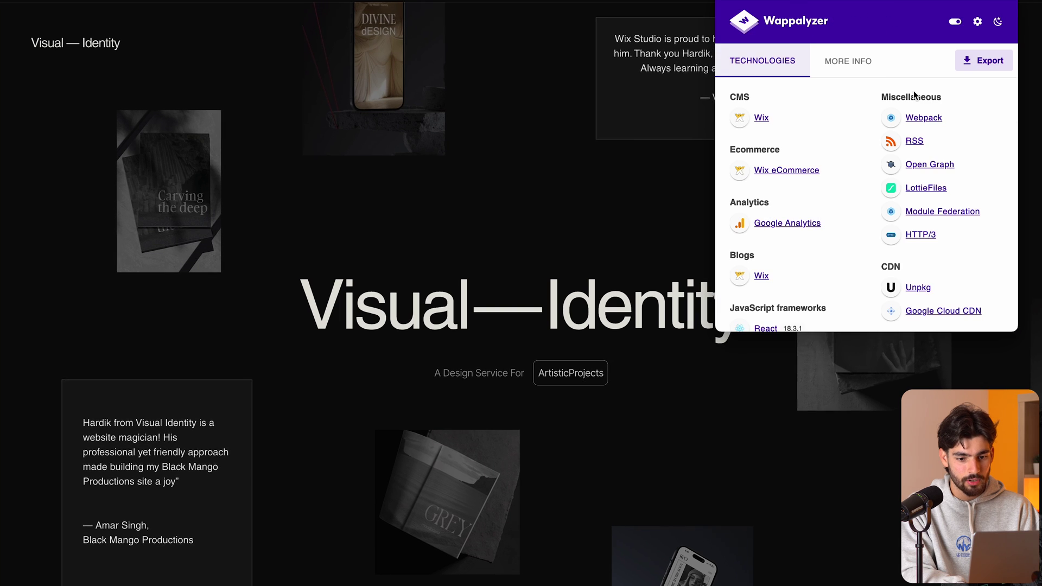
scroll(932, 284, down, 10)
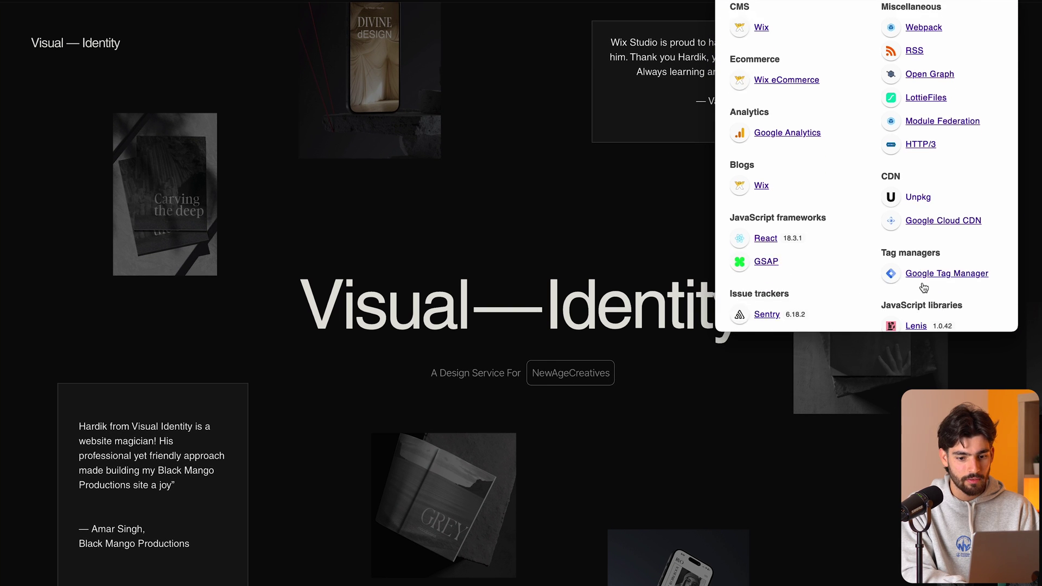
scroll(869, 217, up, 10)
click(605, 218)
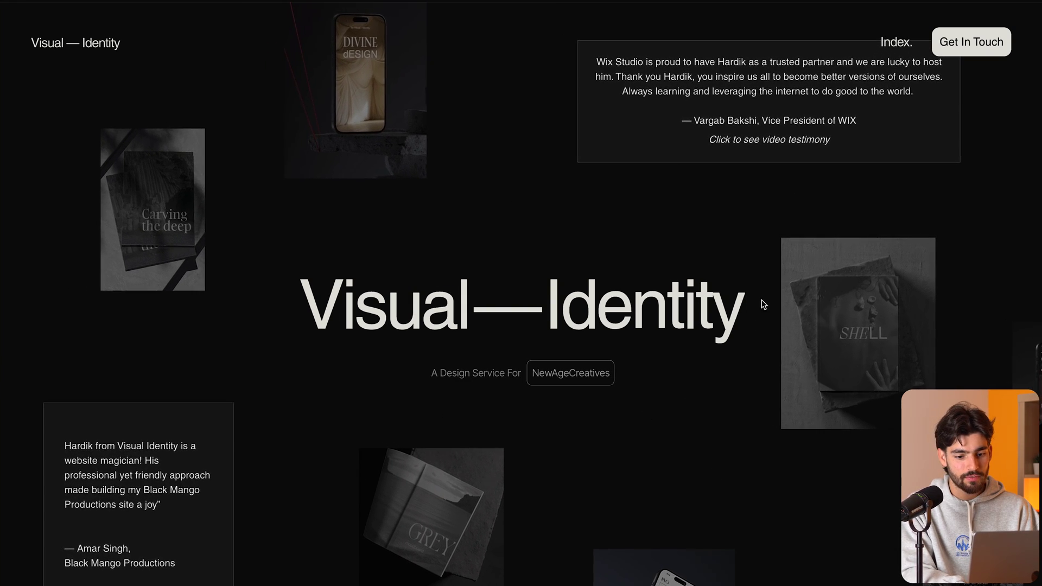
Scroll through the Visual Identity site to the Become A Client footer and back up
scroll(387, 274, down, 5)
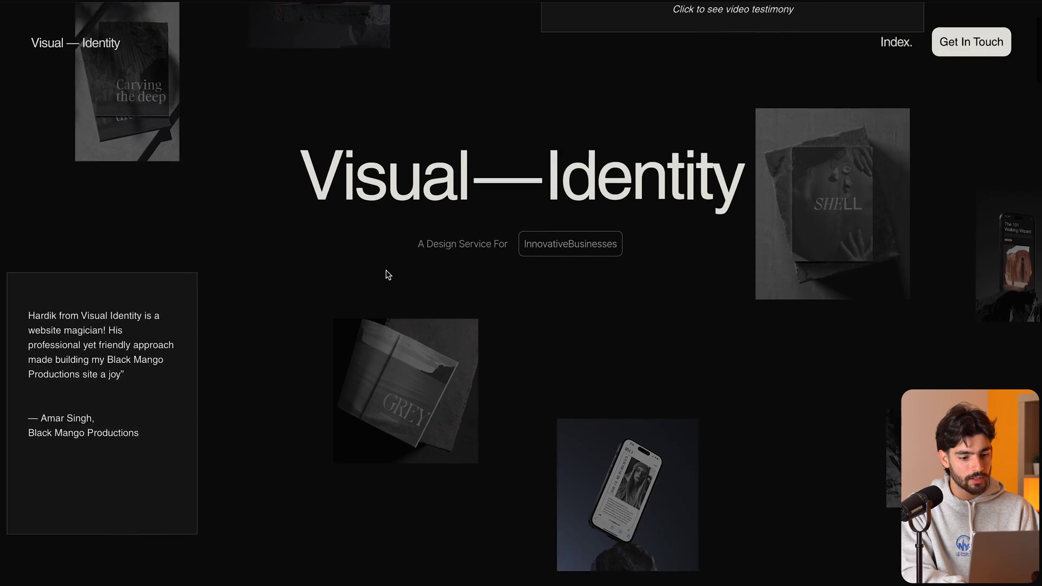
scroll(388, 275, down, 5)
scroll(388, 275, up, 5)
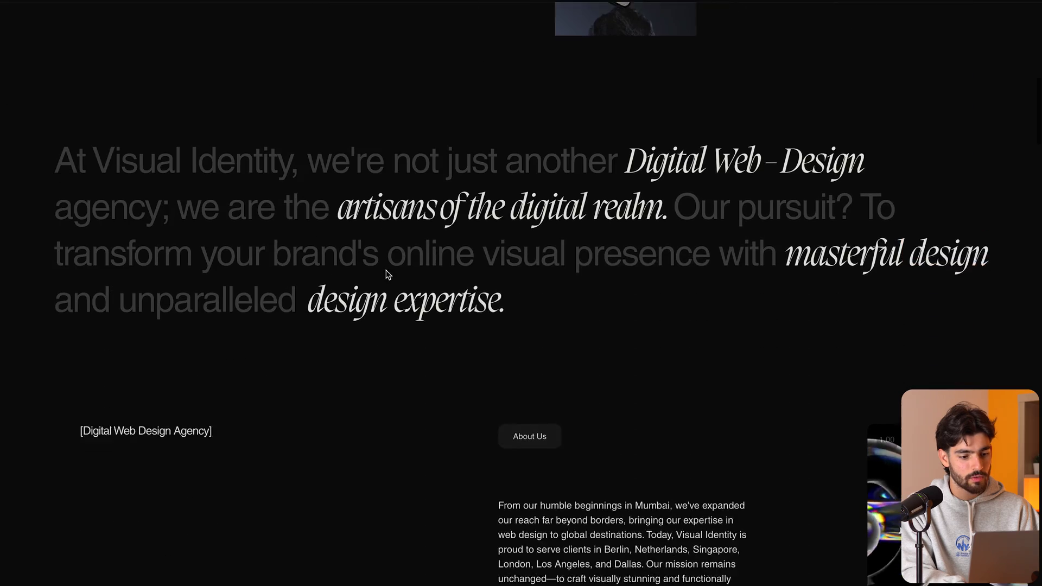
scroll(389, 275, up, 7)
scroll(389, 275, down, 7)
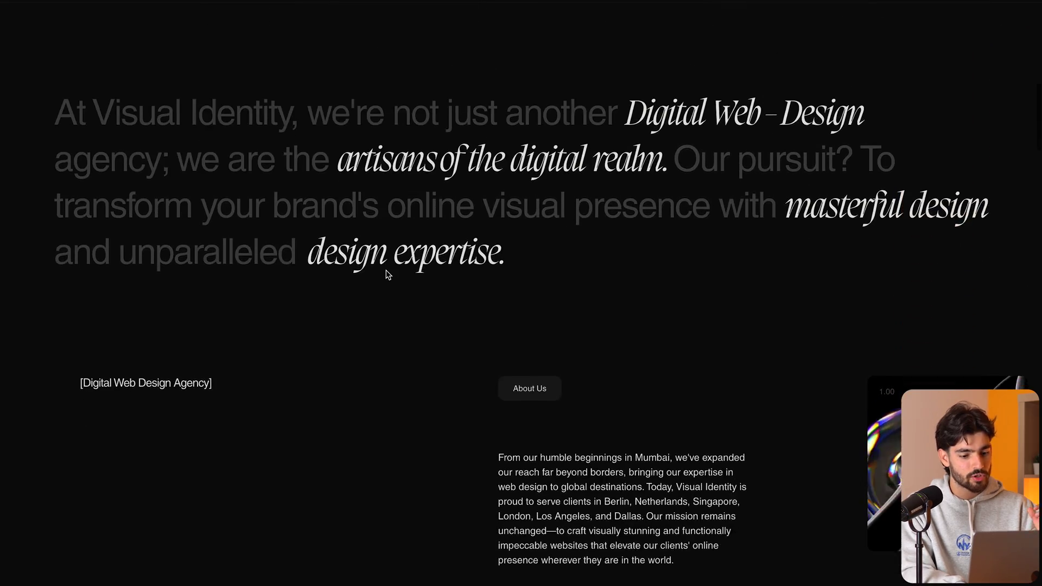
scroll(388, 275, down, 4)
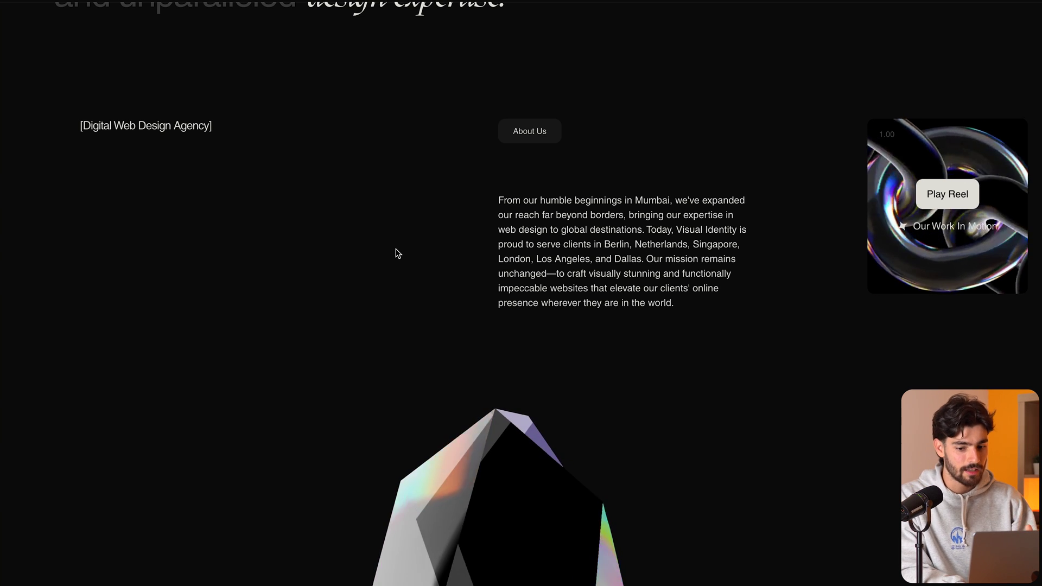
scroll(397, 253, down, 6)
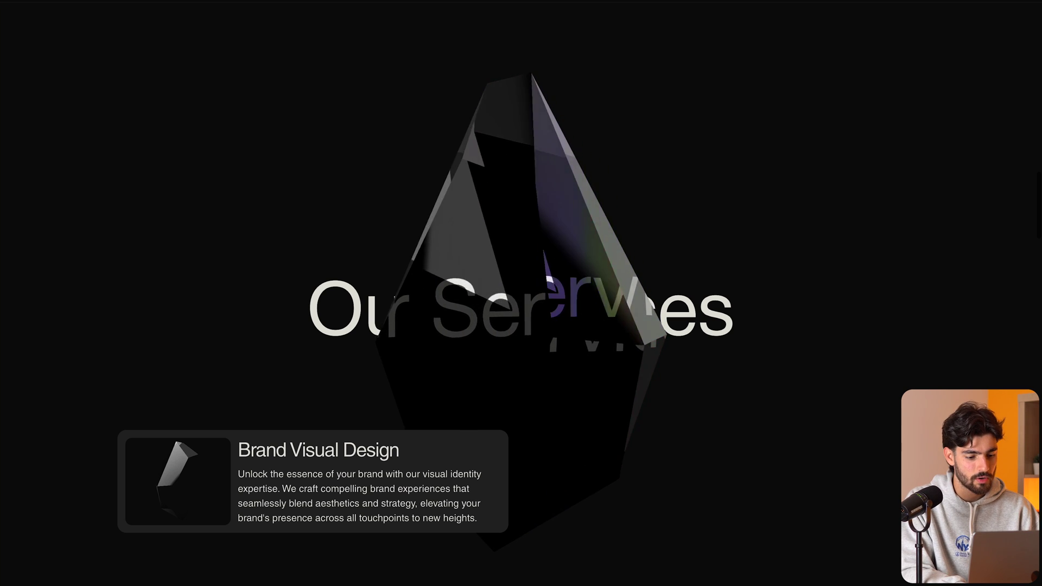
scroll(70, 116, down, 5)
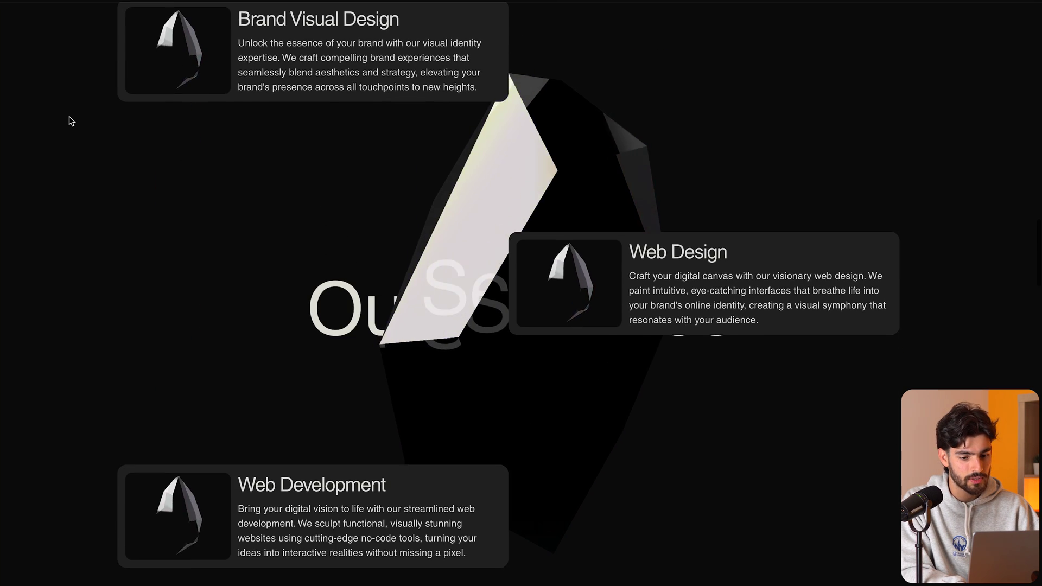
scroll(69, 121, down, 10)
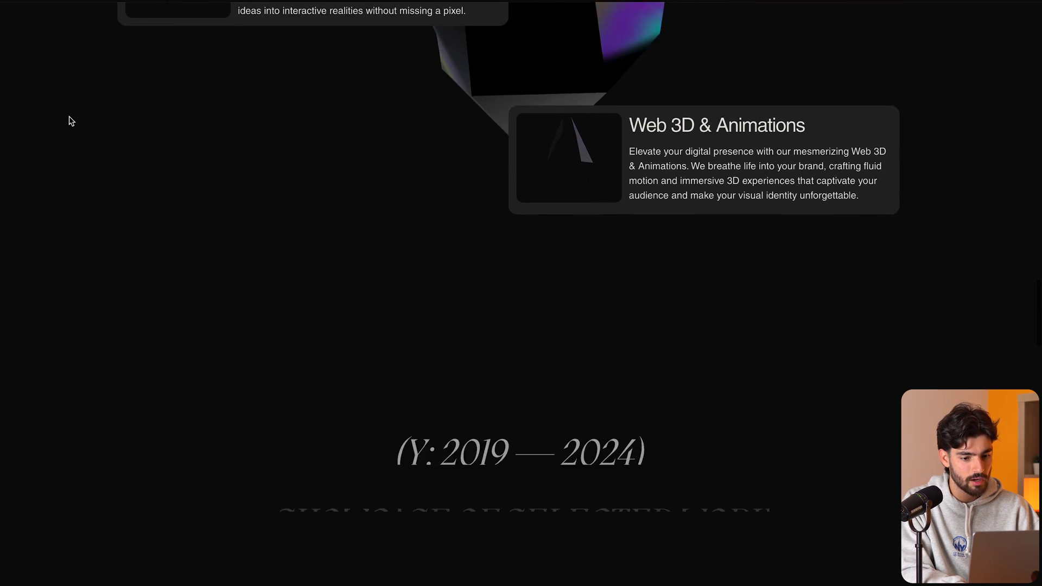
scroll(70, 121, down, 10)
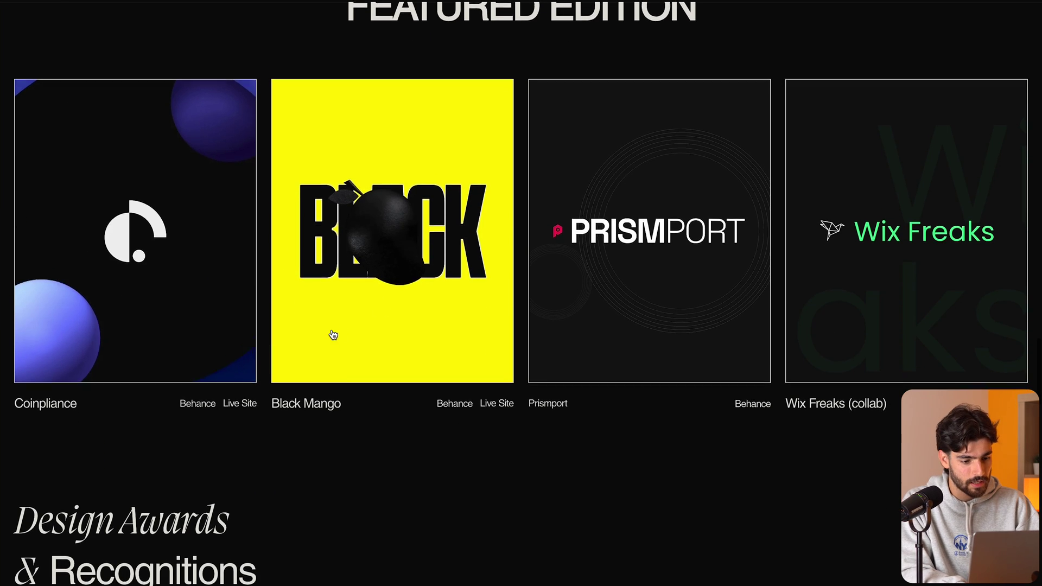
scroll(334, 335, down, 6)
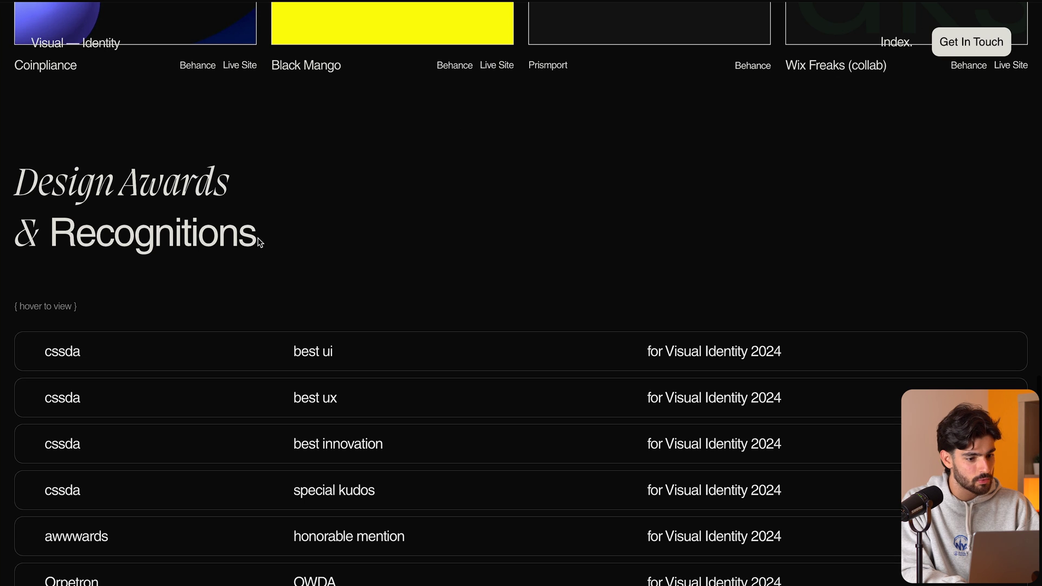
scroll(251, 245, down, 3)
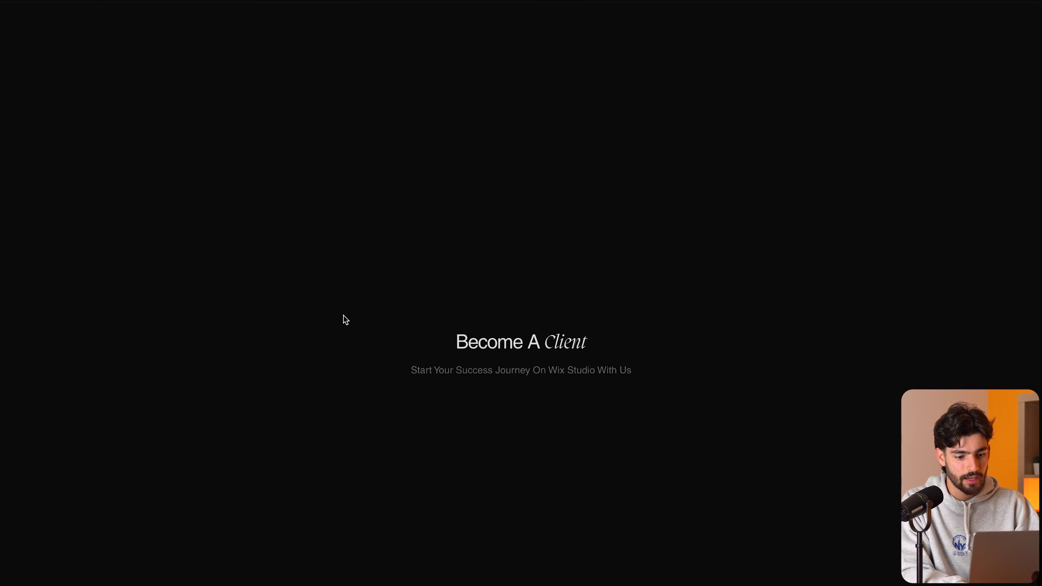
scroll(344, 319, up, 15)
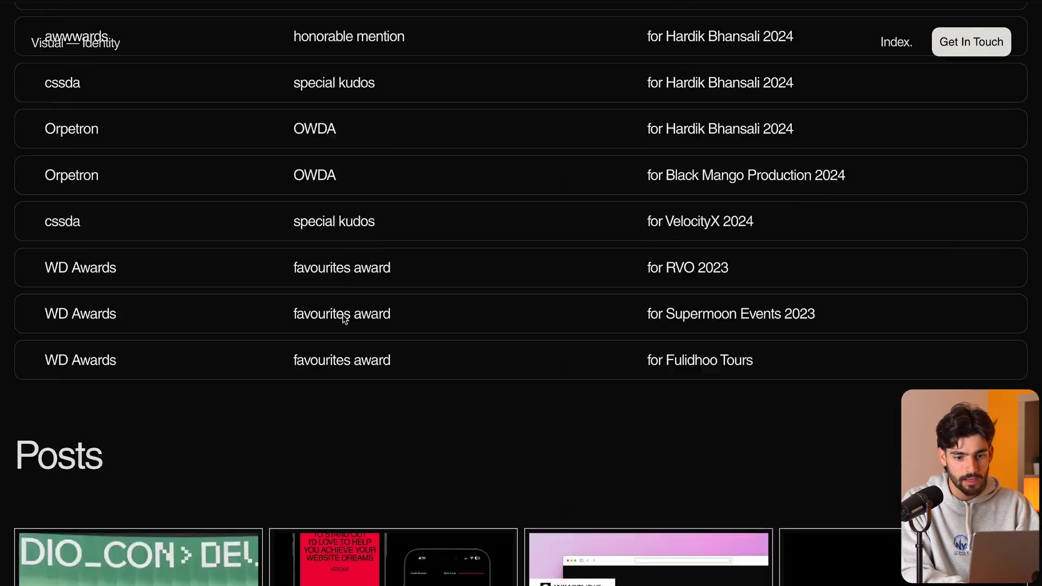
scroll(345, 319, up, 10)
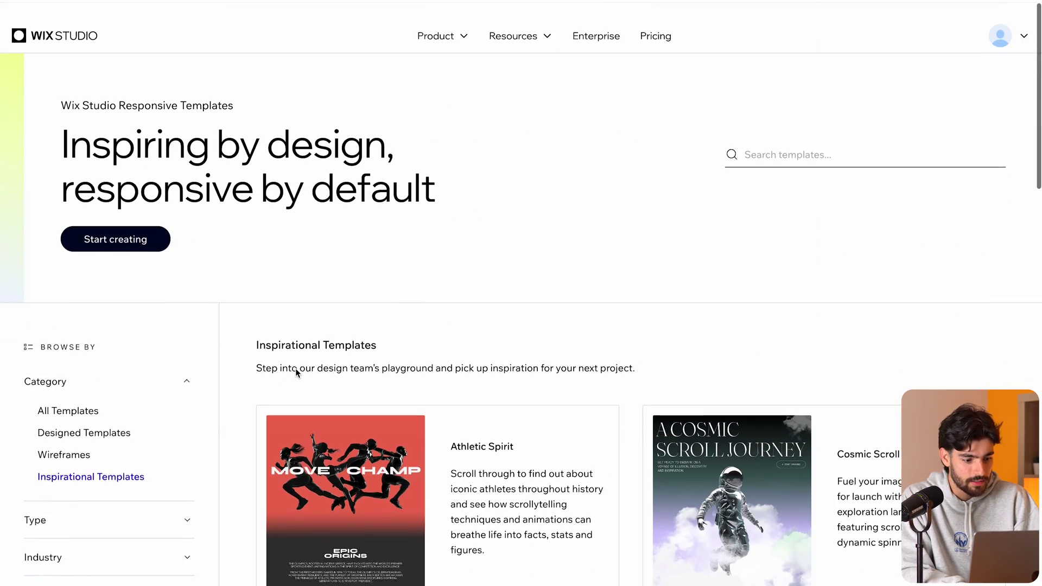
Filter the Wix Studio templates listing to the Wireframes category
click(65, 439)
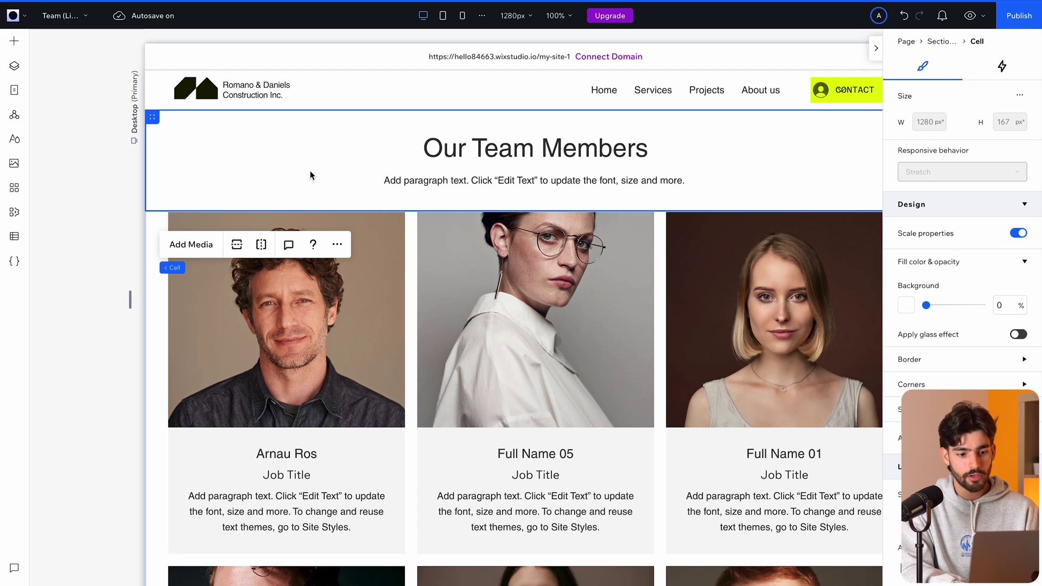
click(16, 40)
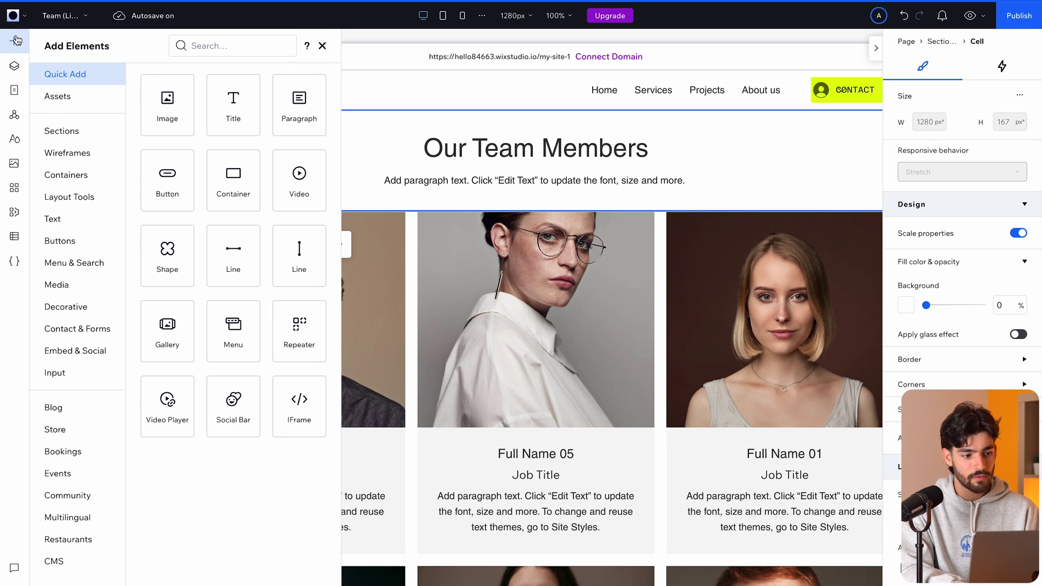
key(Escape)
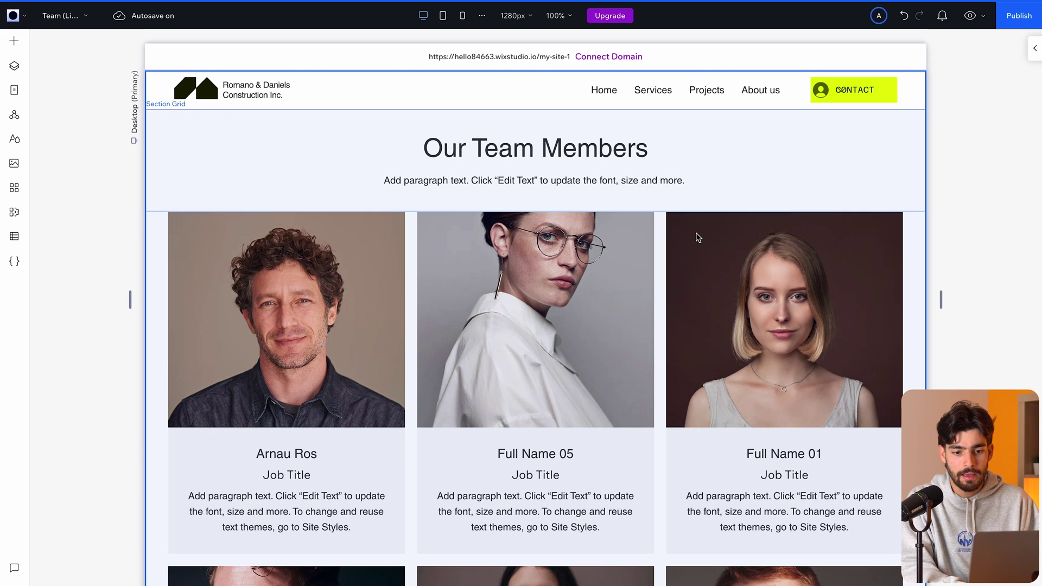
scroll(698, 238, down, 10)
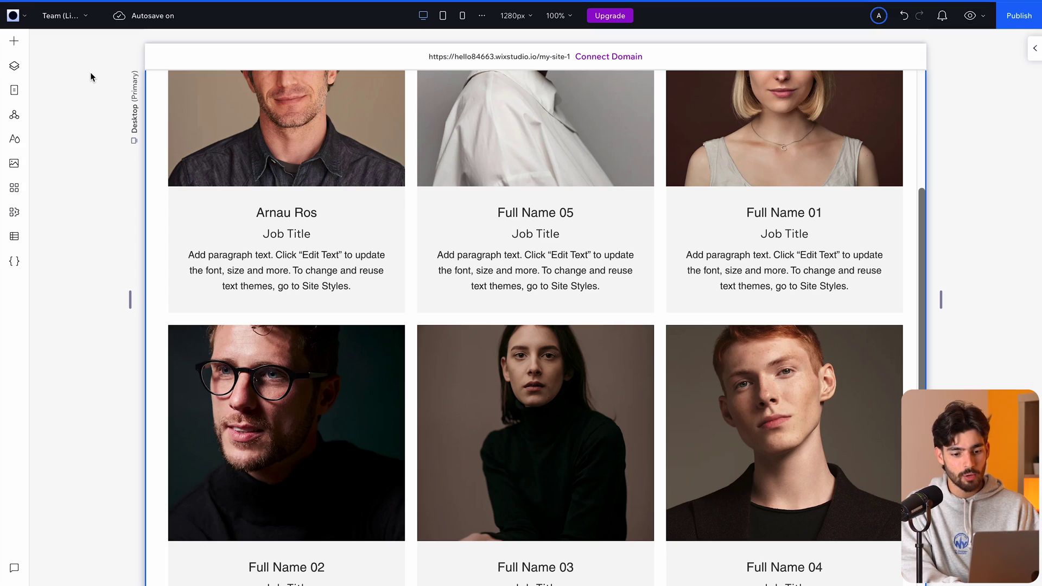
Review Wix Members Area and the Find Apps catalogue in My Business, then close it
click(14, 214)
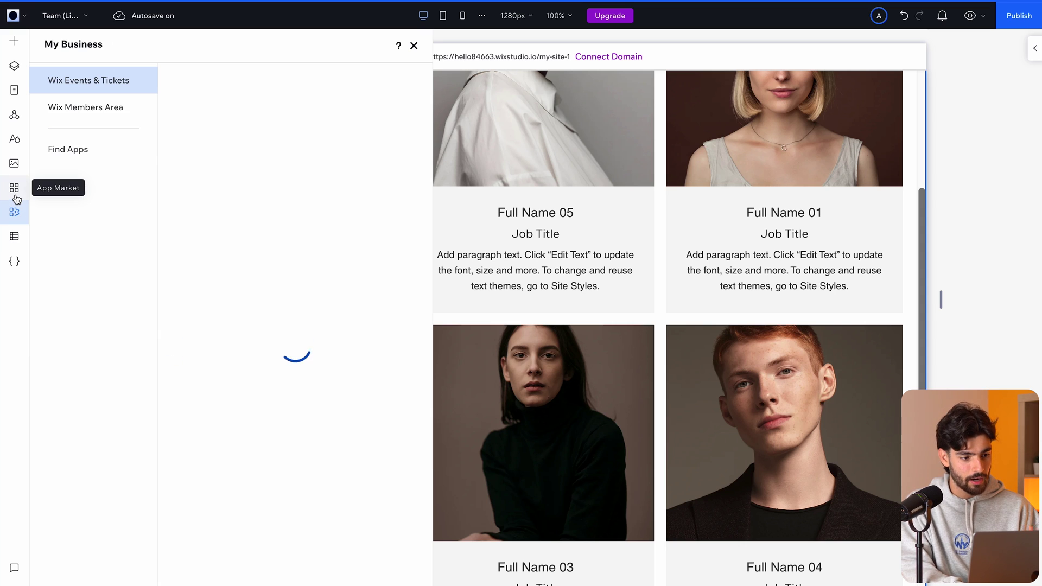
click(80, 107)
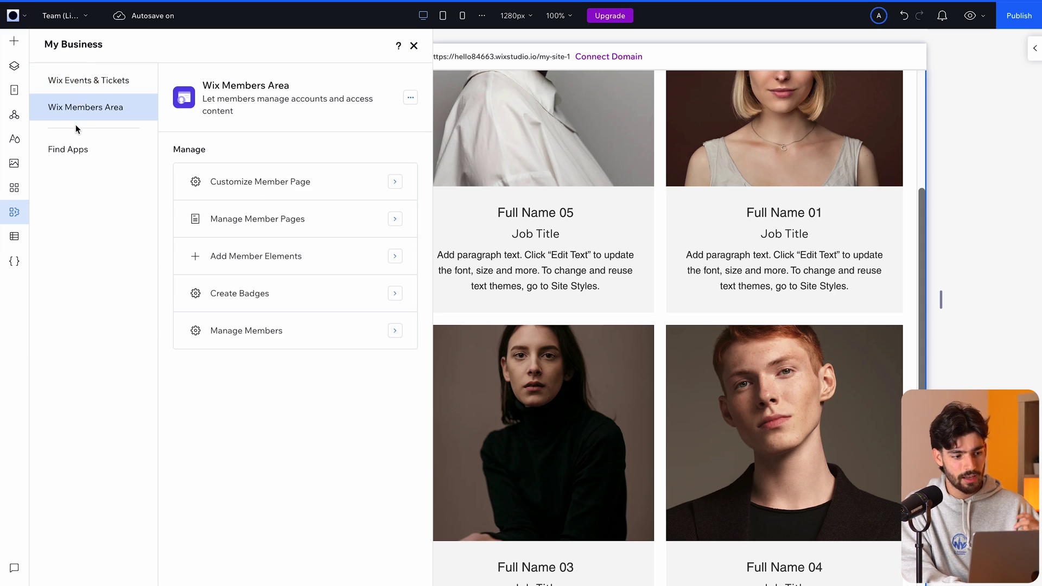
click(72, 151)
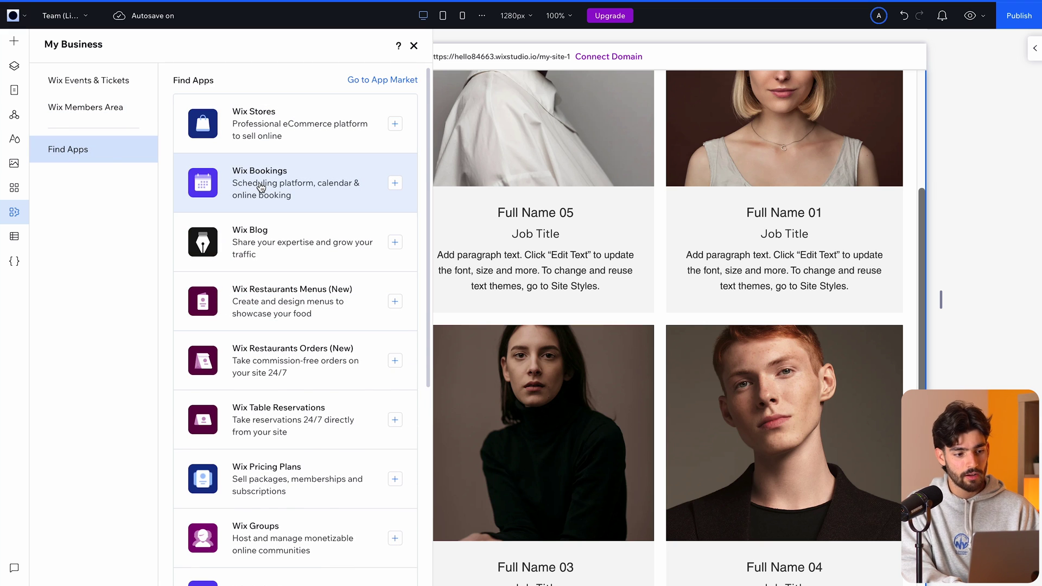
scroll(261, 188, down, 5)
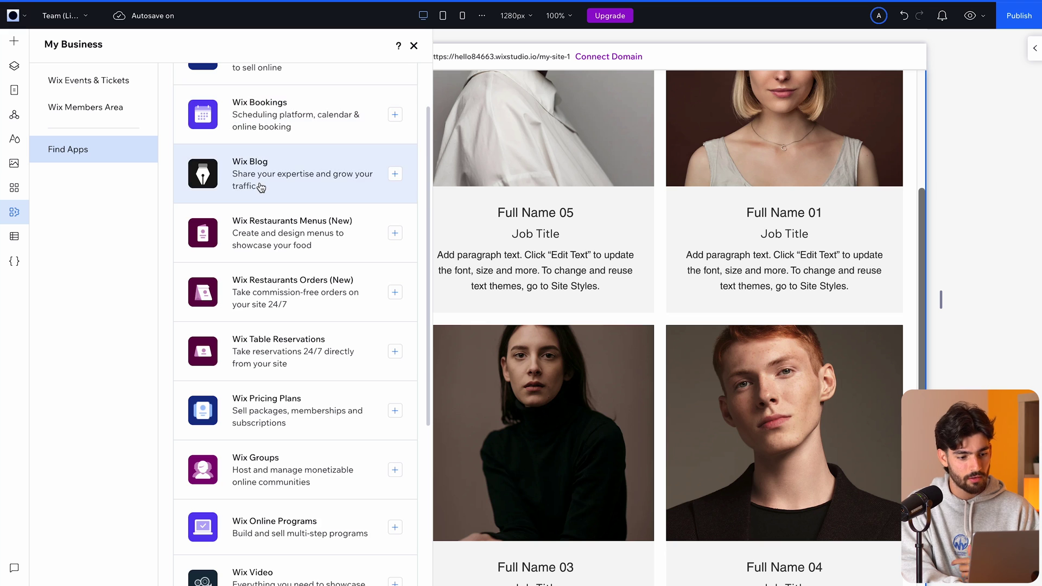
scroll(261, 187, down, 3)
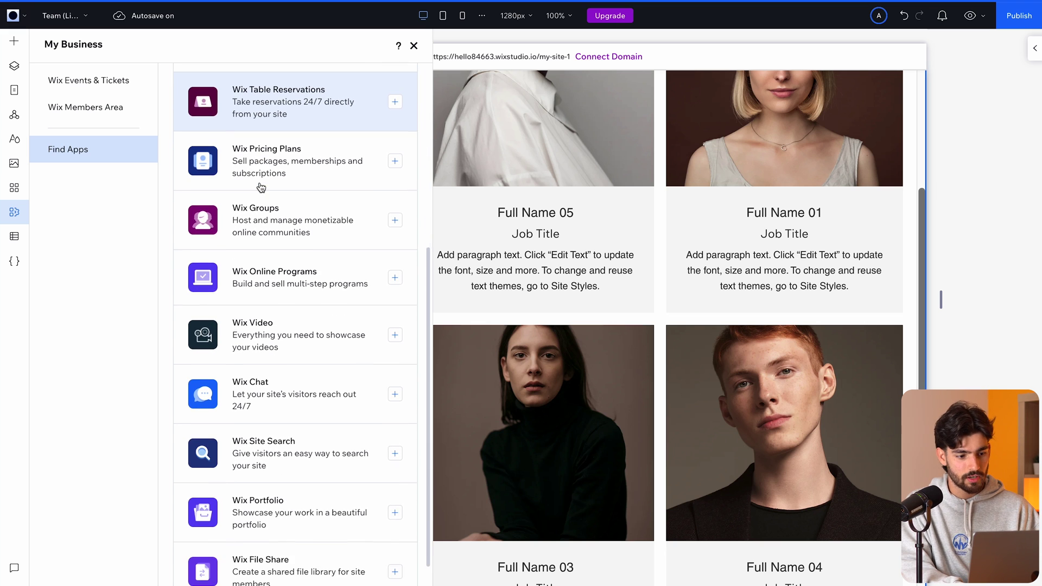
scroll(261, 187, down, 1)
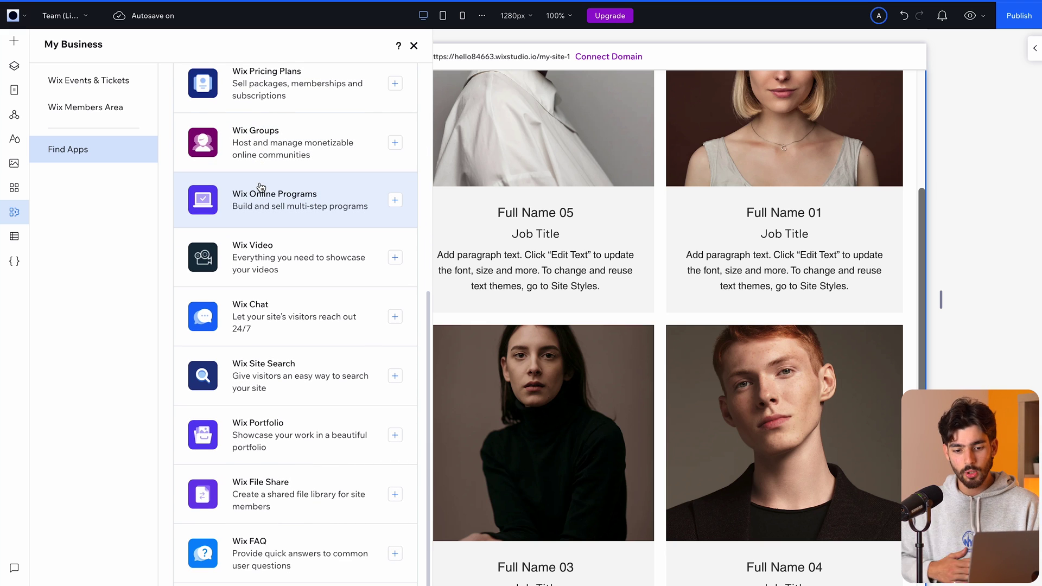
scroll(261, 187, down, 1)
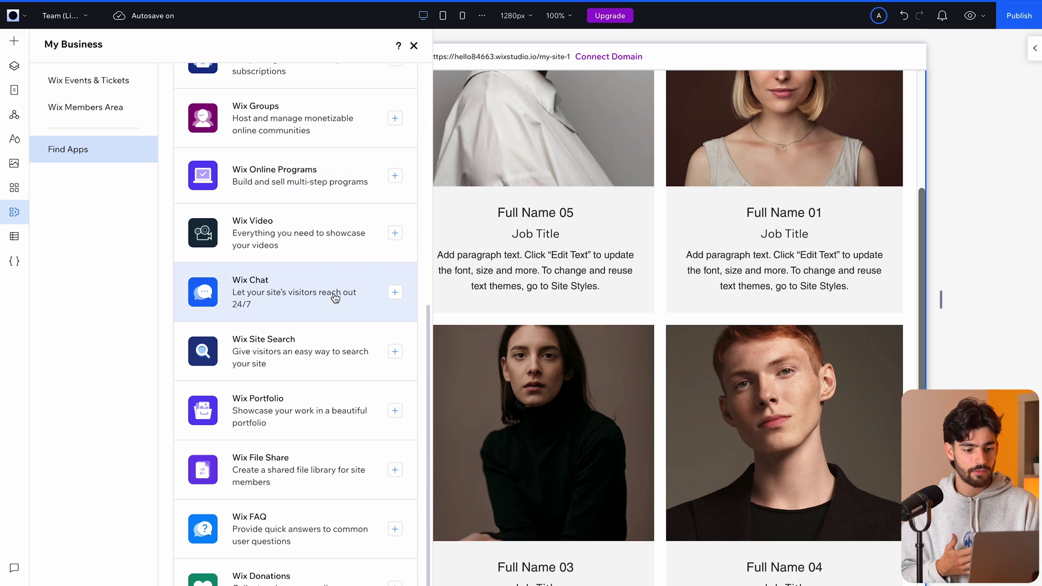
click(413, 46)
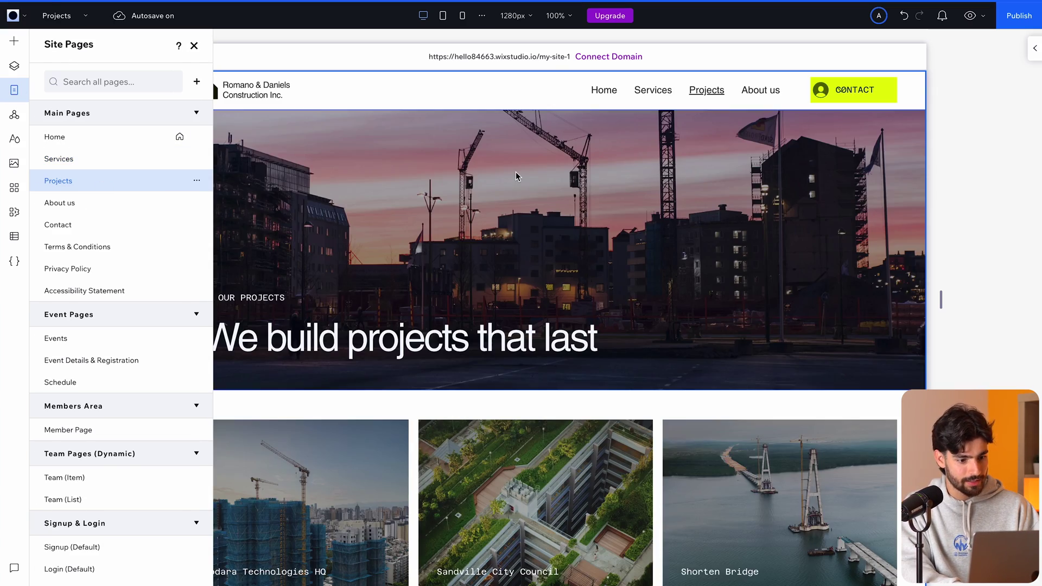
View About us, Terms, Privacy, Accessibility, Event Details, Member Page and Team (Item) pages
scroll(516, 171, down, 10)
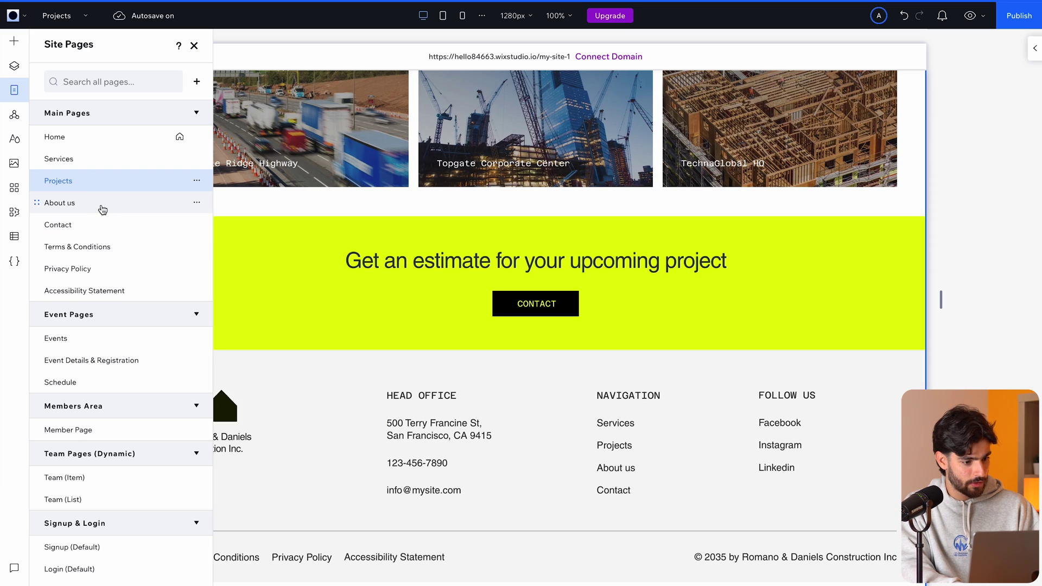
click(103, 210)
scroll(337, 304, down, 10)
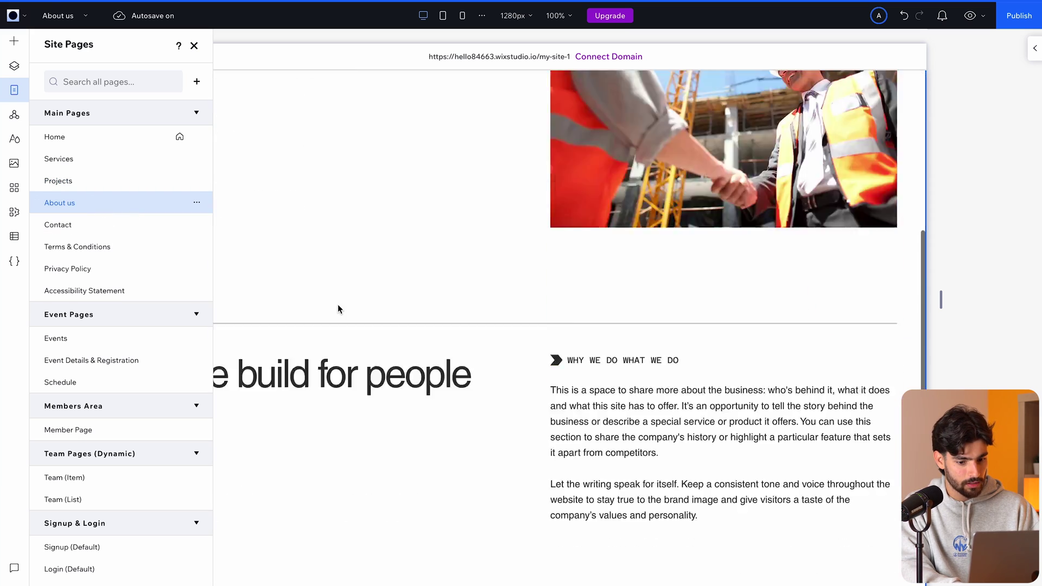
scroll(413, 326, down, 4)
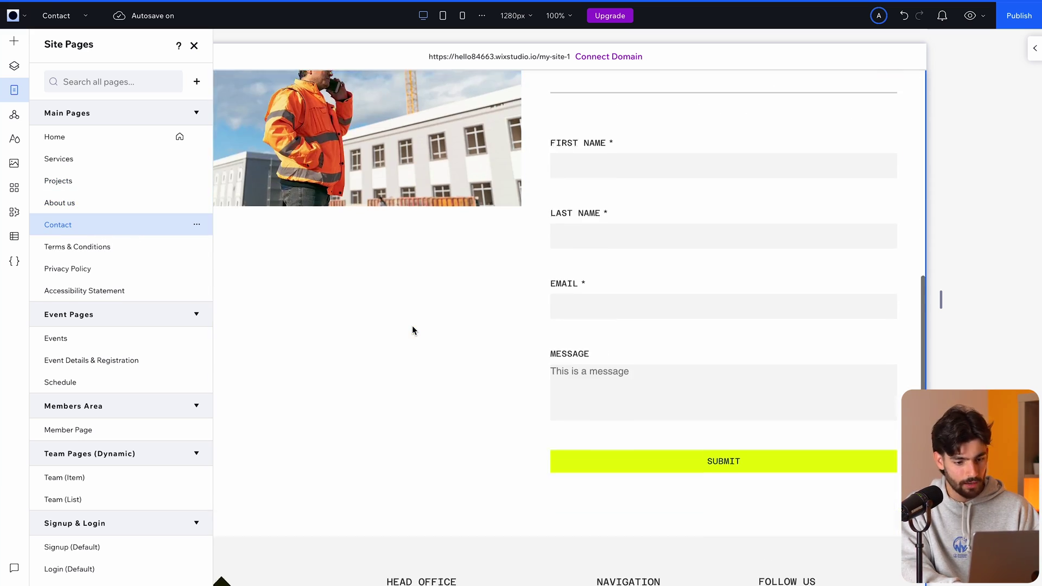
click(74, 251)
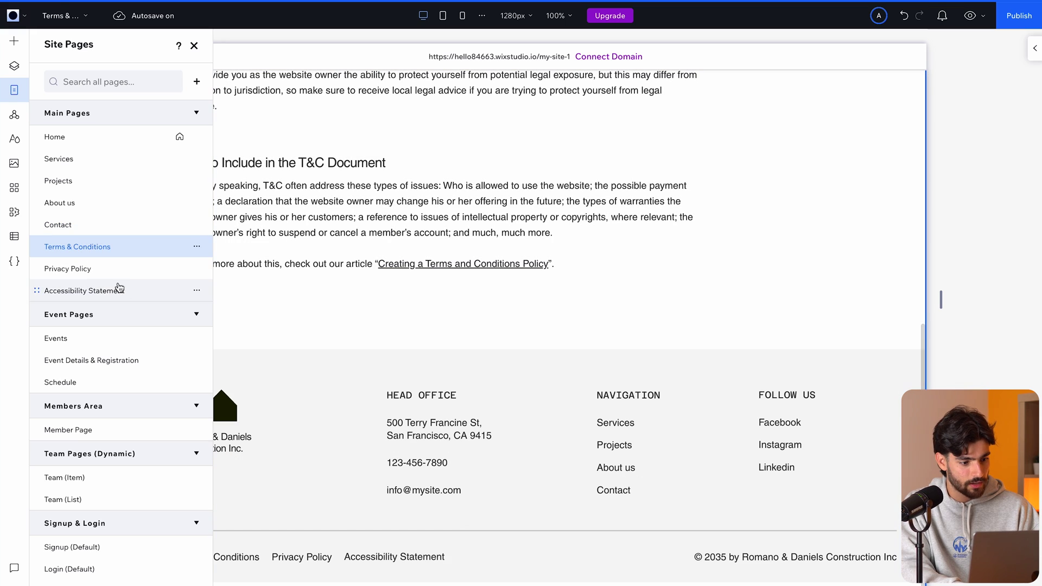
click(109, 274)
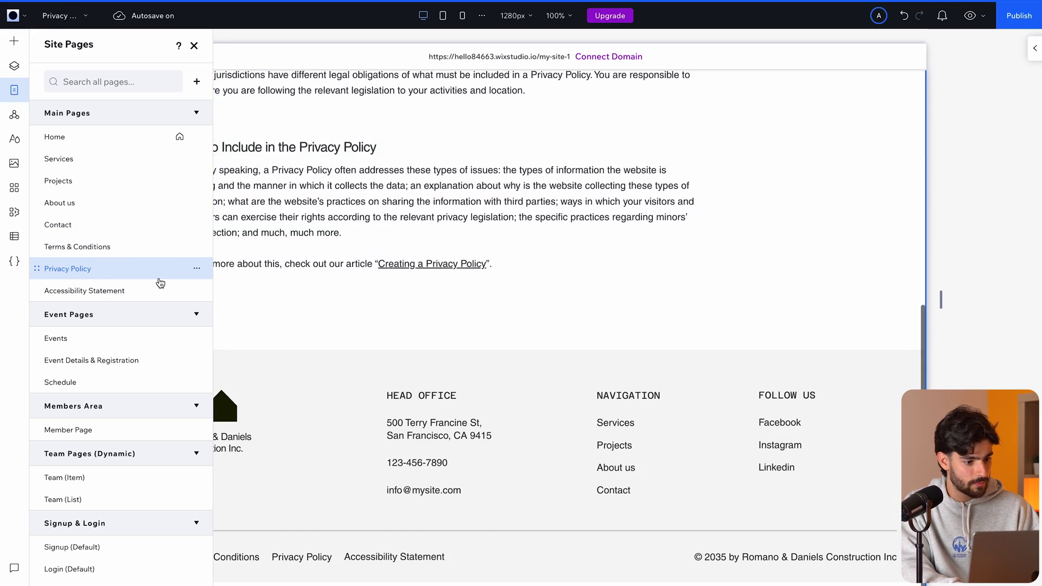
click(160, 286)
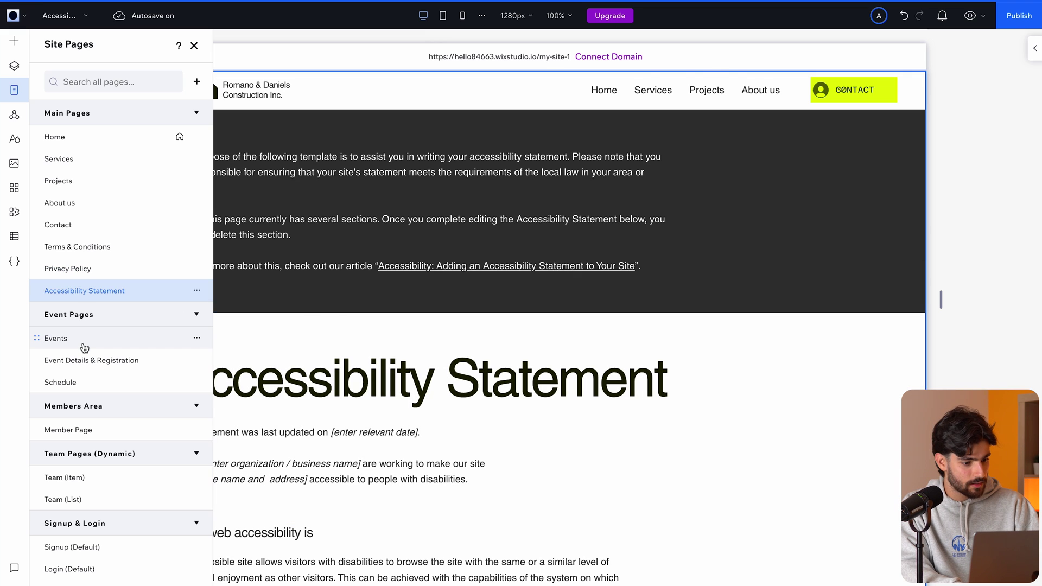
click(87, 361)
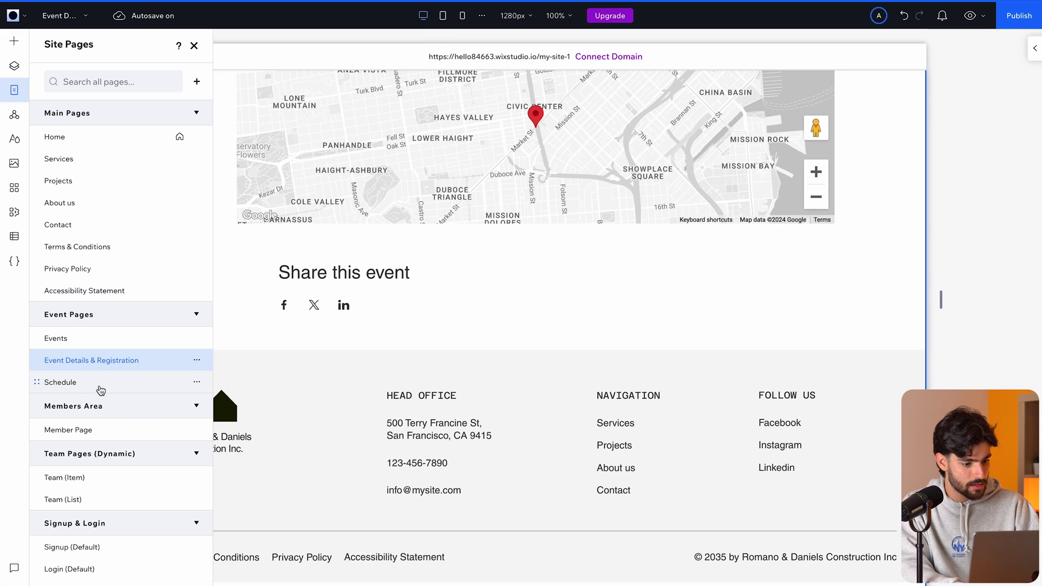
click(101, 432)
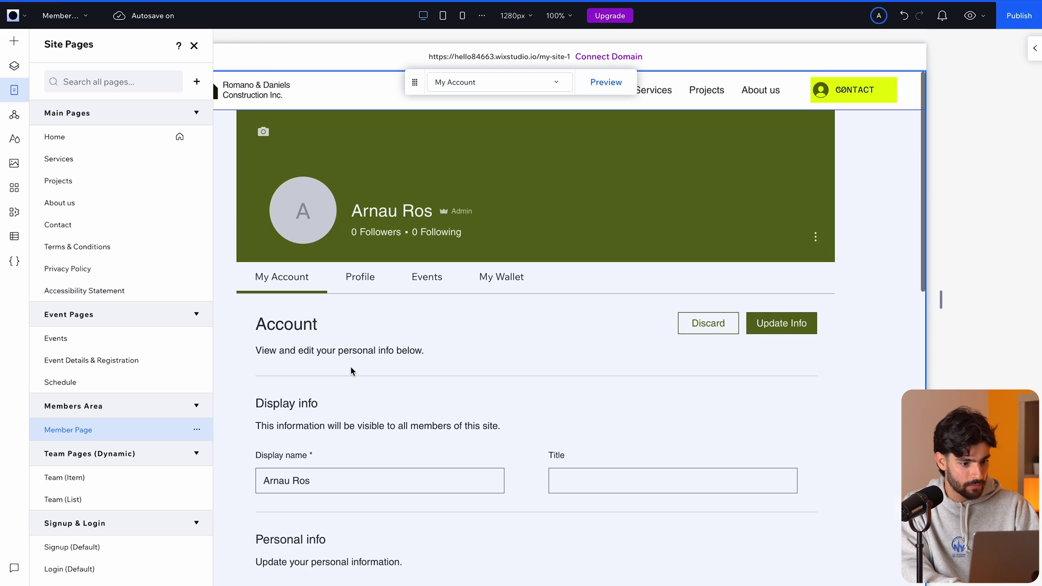
click(95, 479)
Show the Team (List) page, checking the Signup (Default) and Login (Default) page settings
click(90, 500)
click(79, 547)
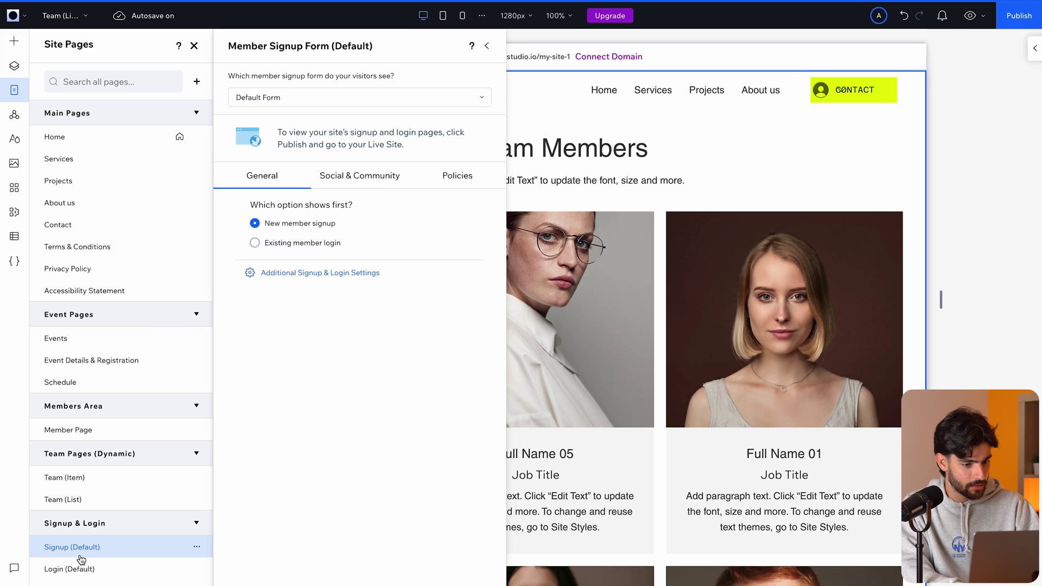
click(78, 566)
click(79, 548)
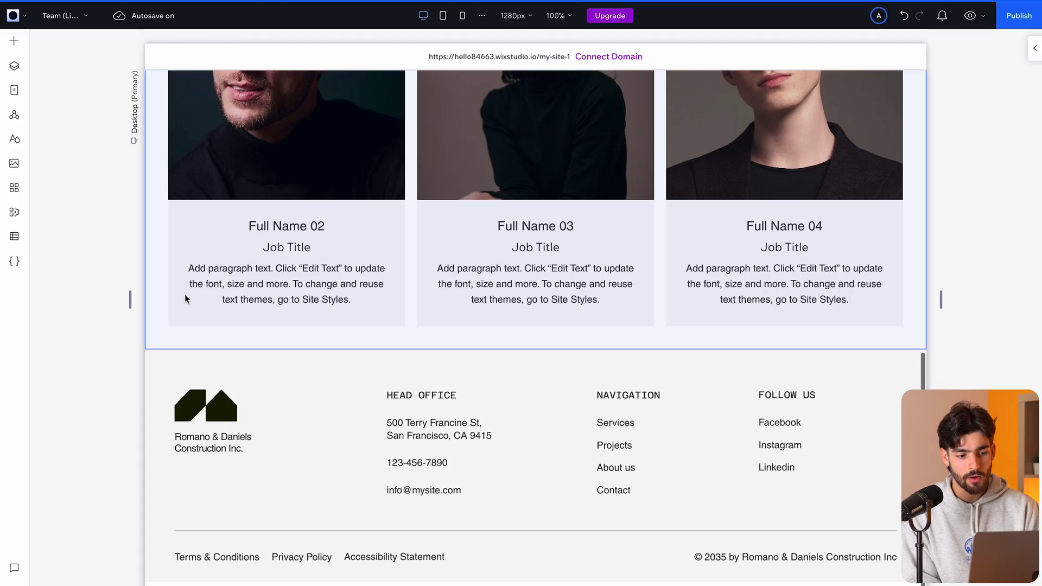
scroll(185, 298, up, 10)
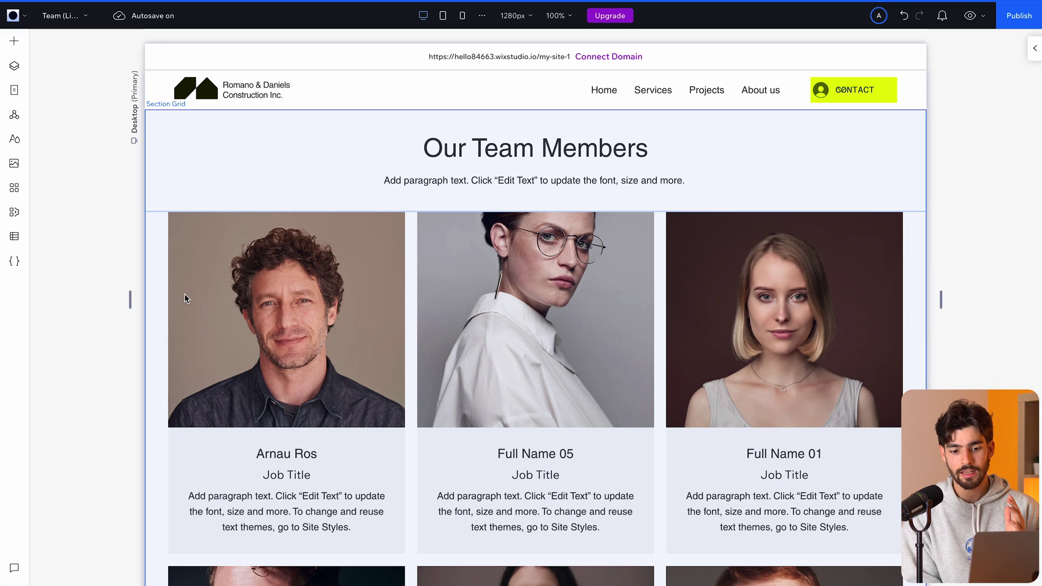